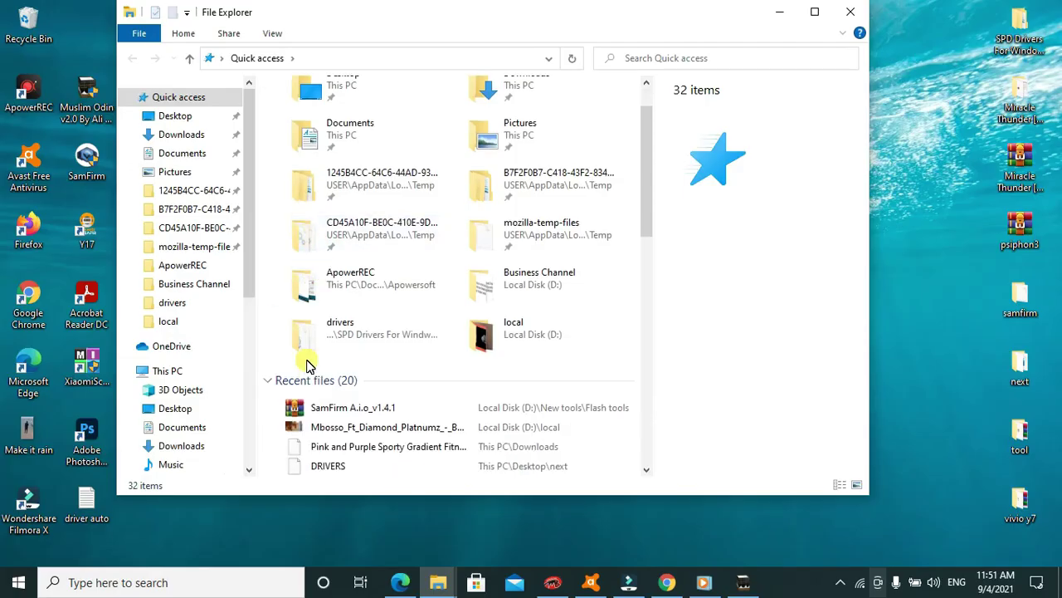
# Copy the SamFirmTool_A.i.O_v1.5.4_Full_installer archive from USB Drive (G:) to the desktop and minimise File Explorer.
pyautogui.scroll(-4, 448, 332)
pyautogui.scroll(-4, 213, 425)
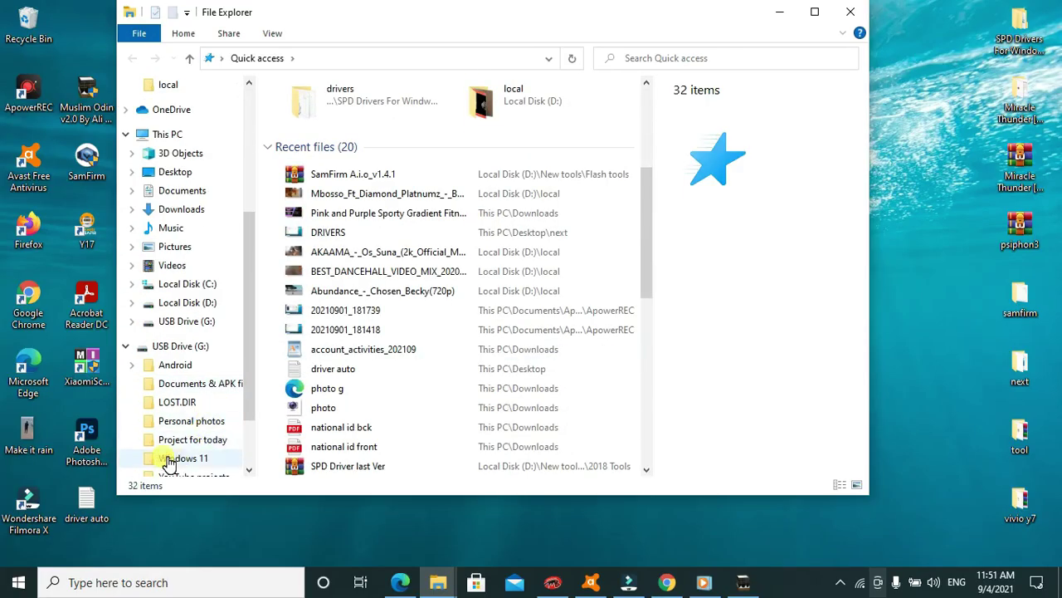
pyautogui.scroll(-2, 221, 396)
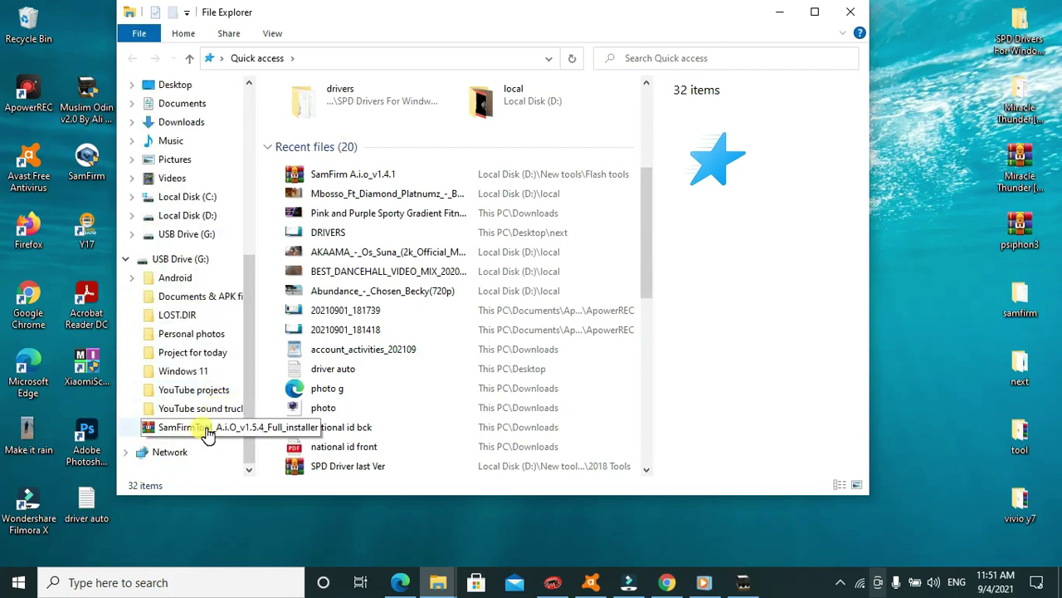
pyautogui.moveTo(187, 432); pyautogui.dragTo(929, 93)
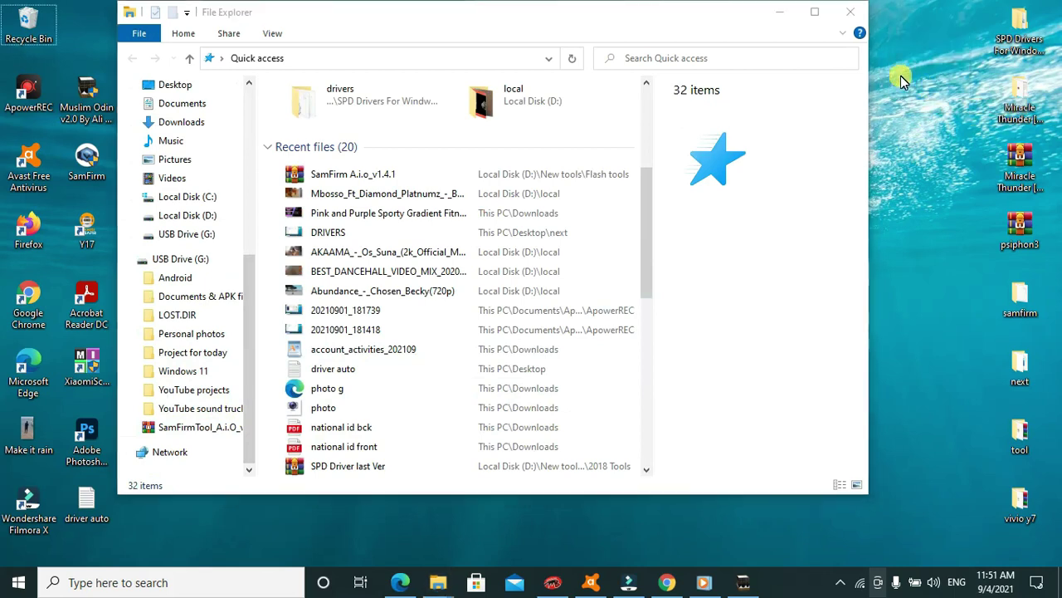
pyautogui.click(778, 13)
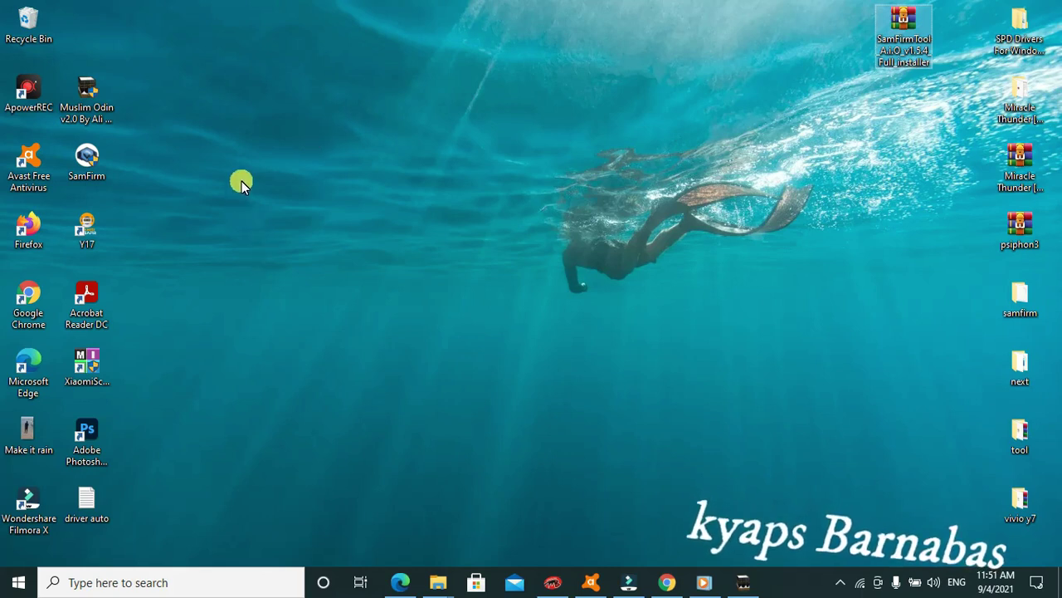
pyautogui.doubleClick(896, 42)
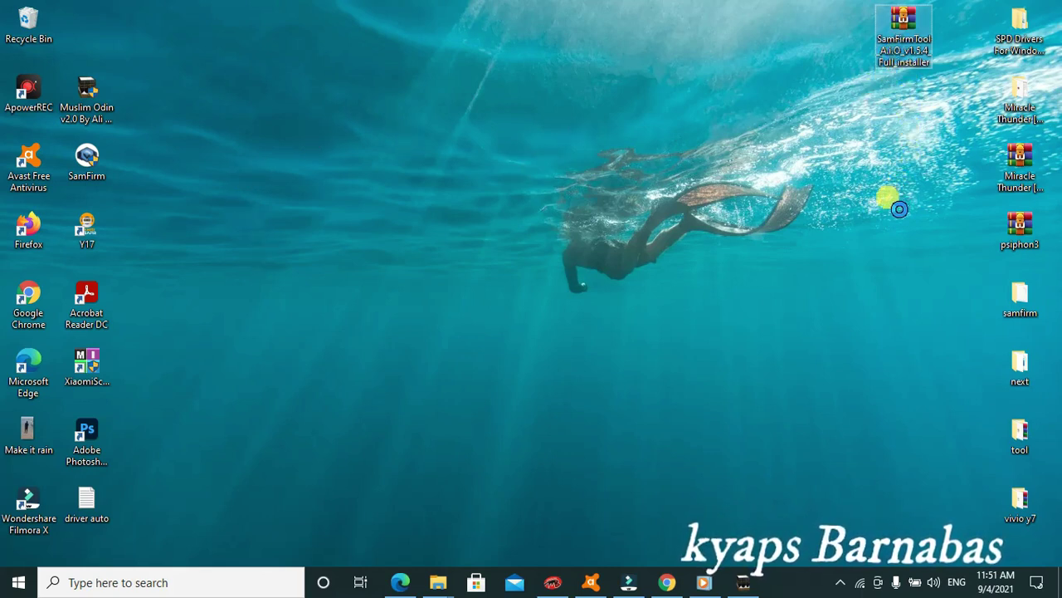
pyautogui.rightClick(898, 49)
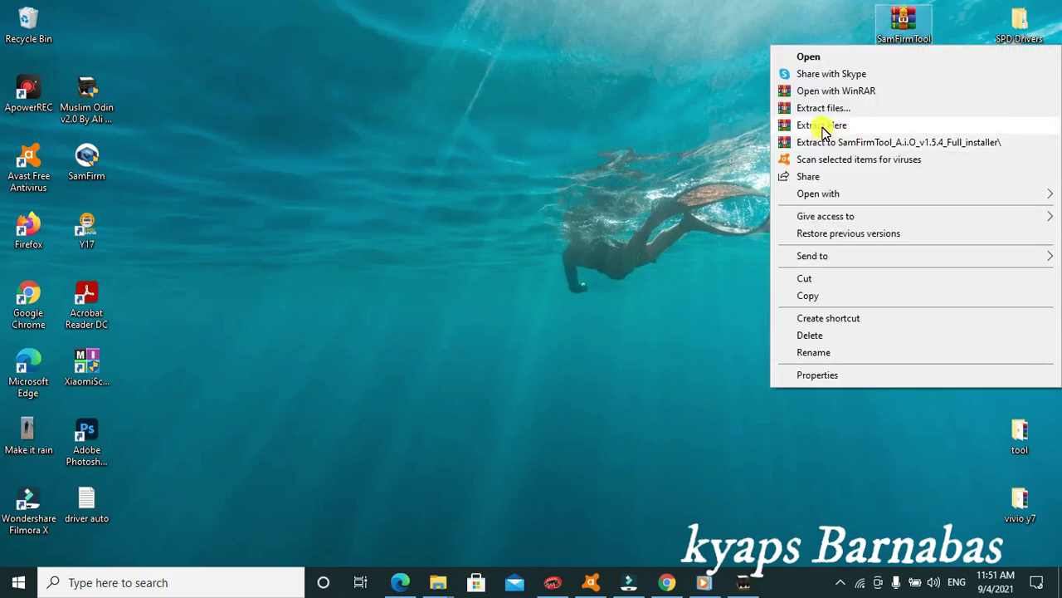
pyautogui.click(592, 220)
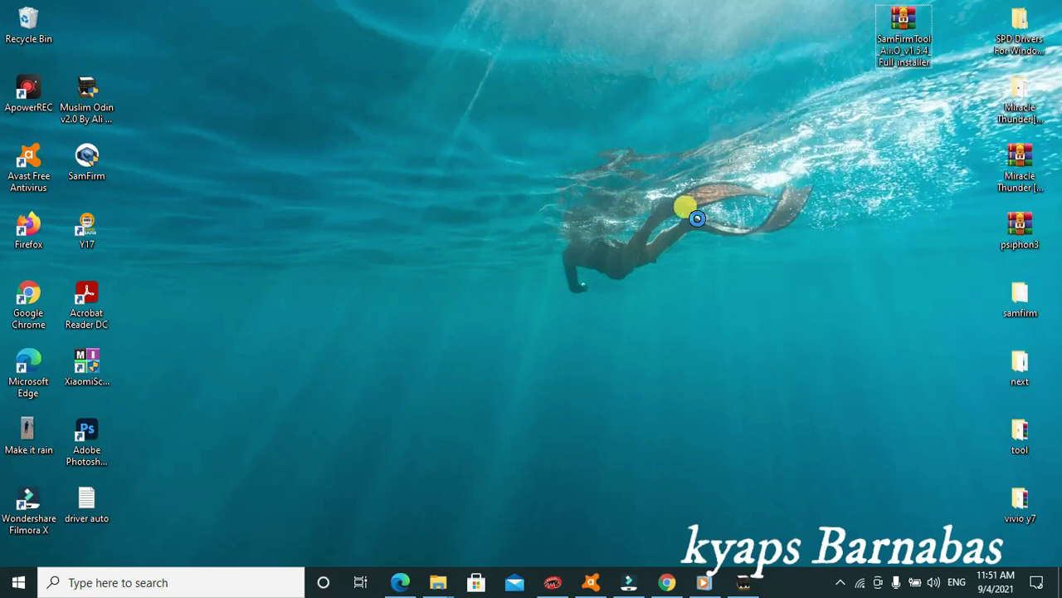
pyautogui.rightClick(594, 213)
pyautogui.click(649, 258)
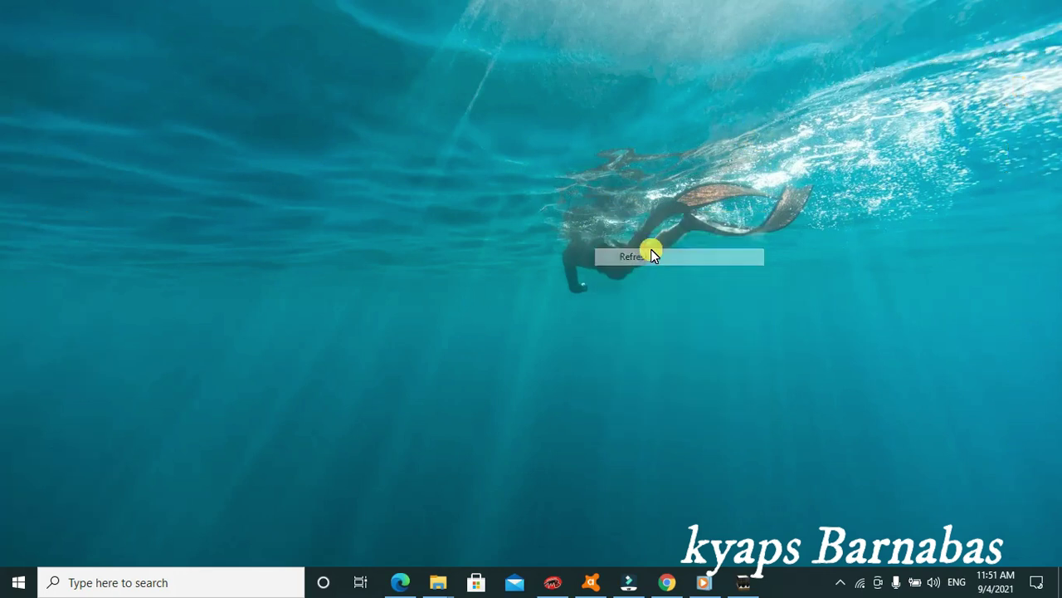
# Extract the SamFirmTool_A.i.O_v1.5.4_Full_installer archive directly onto the desktop, replacing all existing files.
pyautogui.rightClick(903, 27)
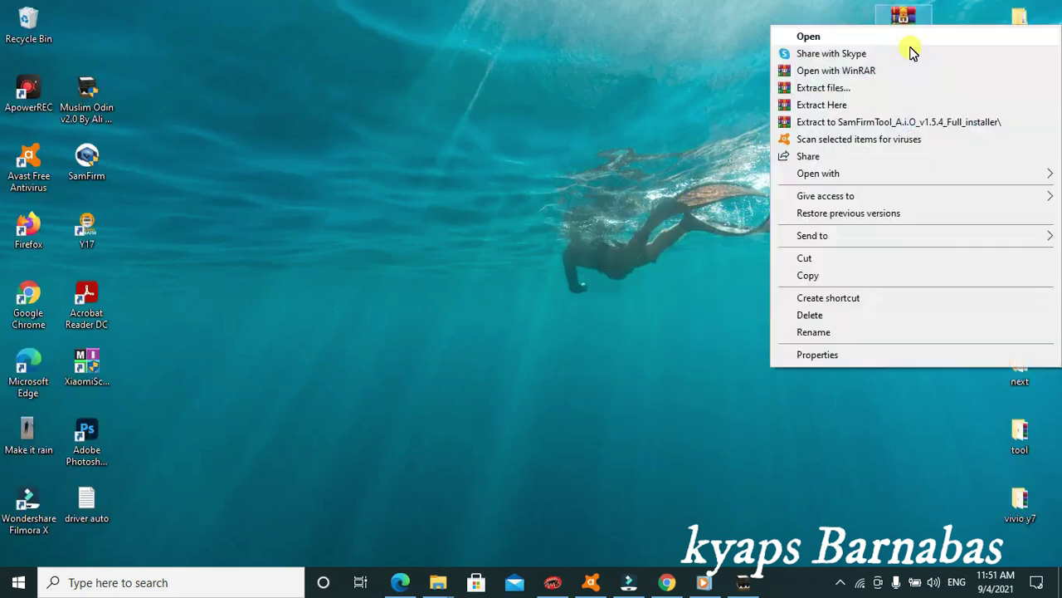
pyautogui.click(840, 106)
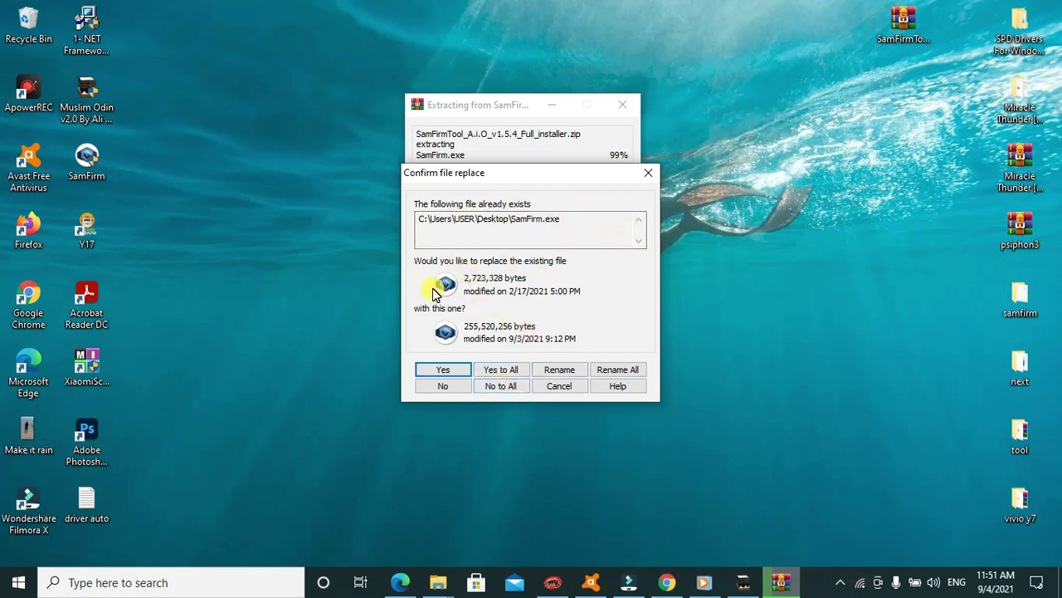
pyautogui.click(496, 374)
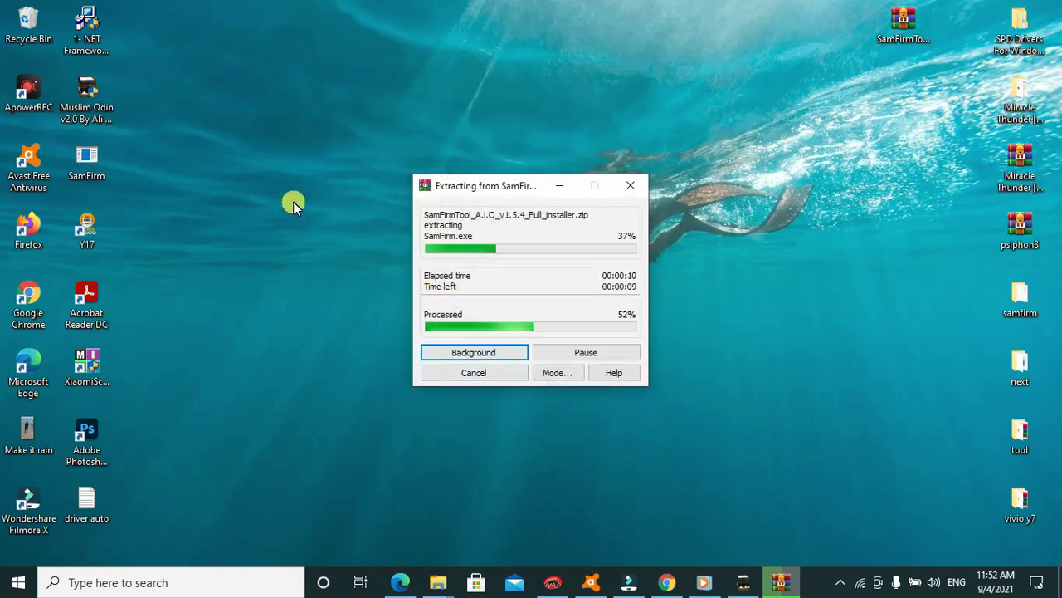
# Move the SamFirmTool archive icon next to the Miracle Thunder folder and refresh the desktop.
pyautogui.click(268, 192)
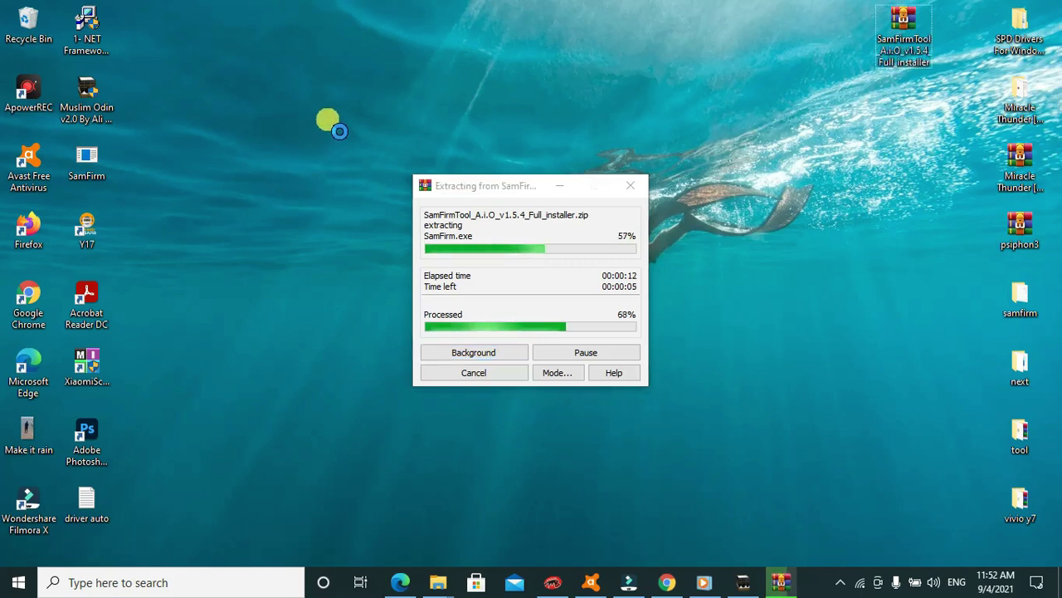
pyautogui.rightClick(267, 193)
pyautogui.click(309, 239)
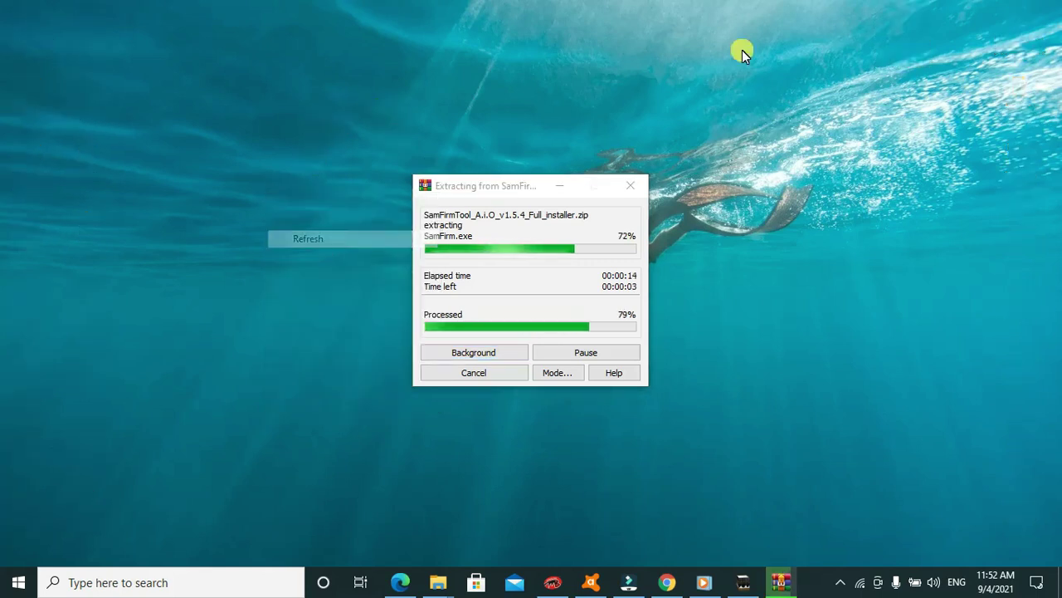
pyautogui.moveTo(906, 32); pyautogui.dragTo(957, 90)
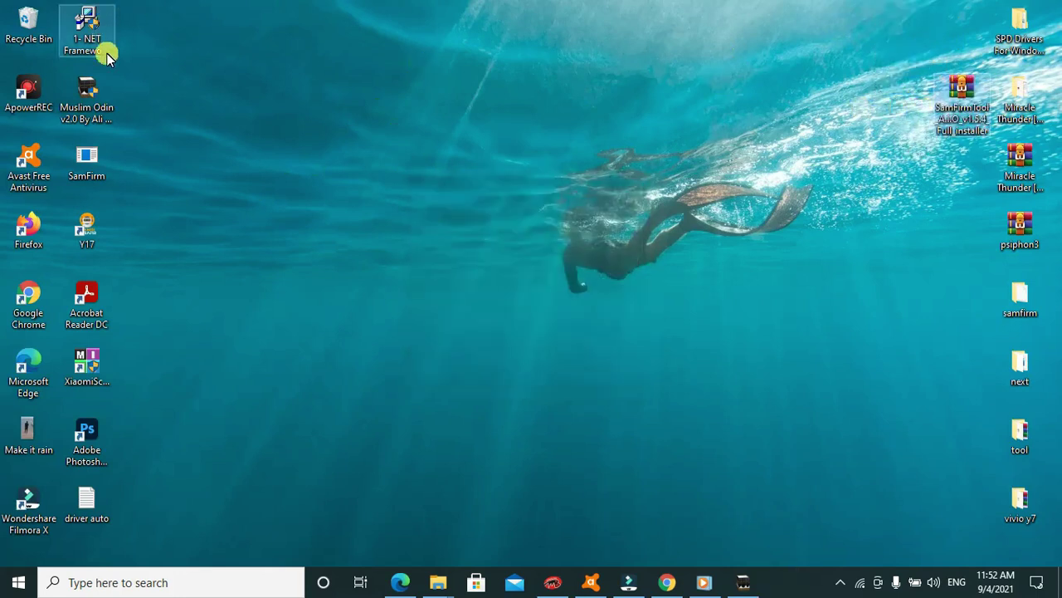
pyautogui.rightClick(214, 195)
pyautogui.click(277, 244)
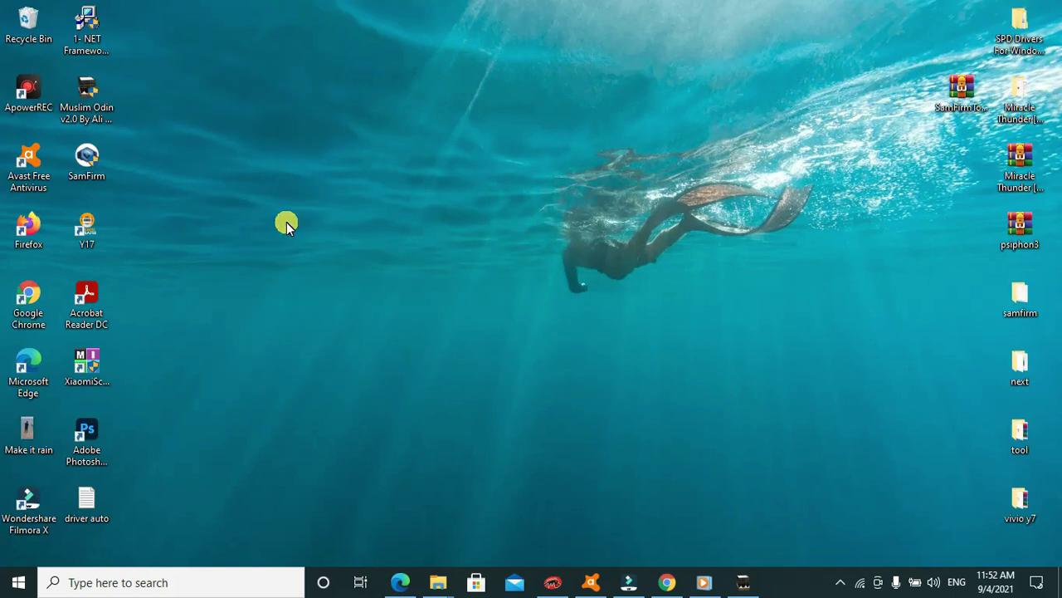
pyautogui.rightClick(285, 222)
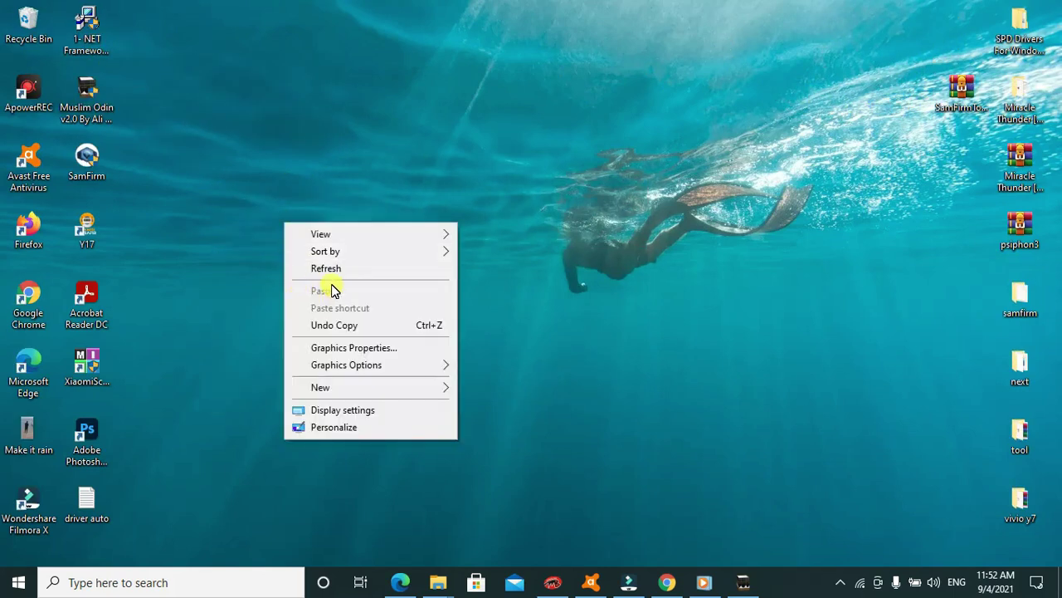
pyautogui.click(325, 268)
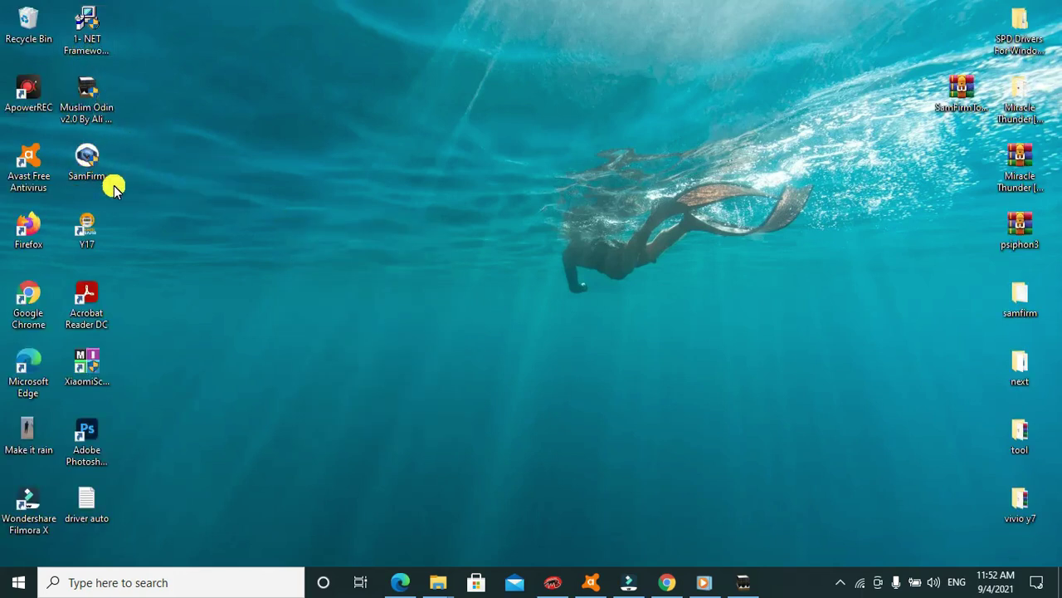
# Run the .NET Framework 4.7.2 offline installer from the desktop and close its setup window.
pyautogui.click(90, 35)
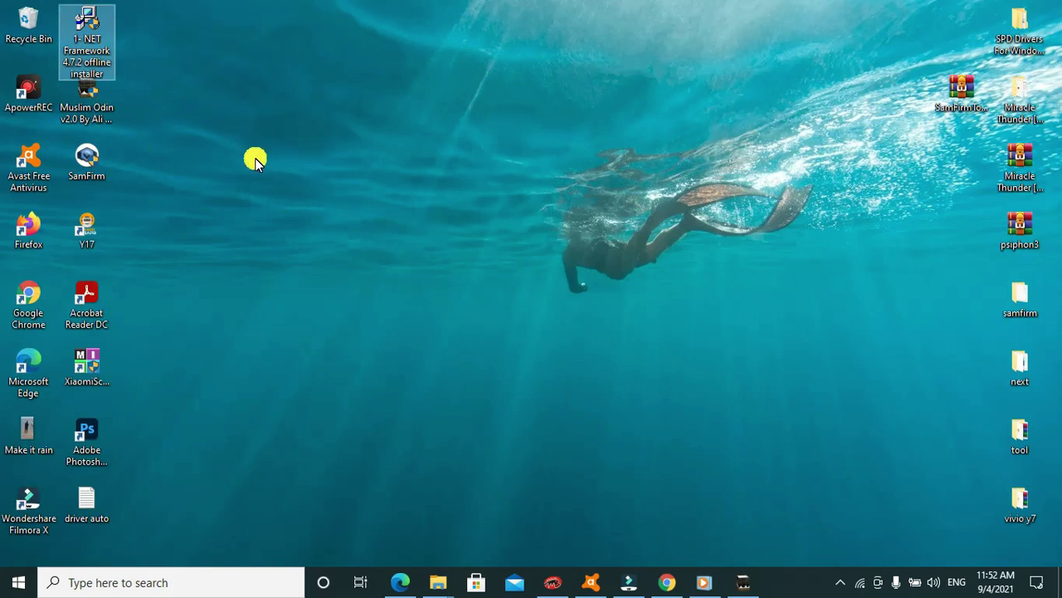
pyautogui.click(830, 581)
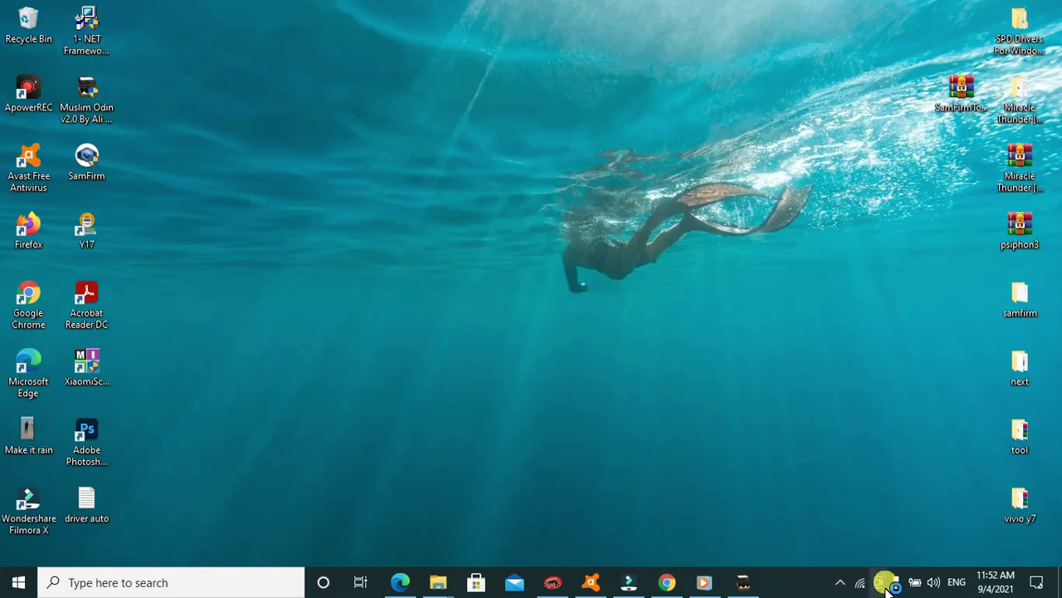
pyautogui.click(841, 585)
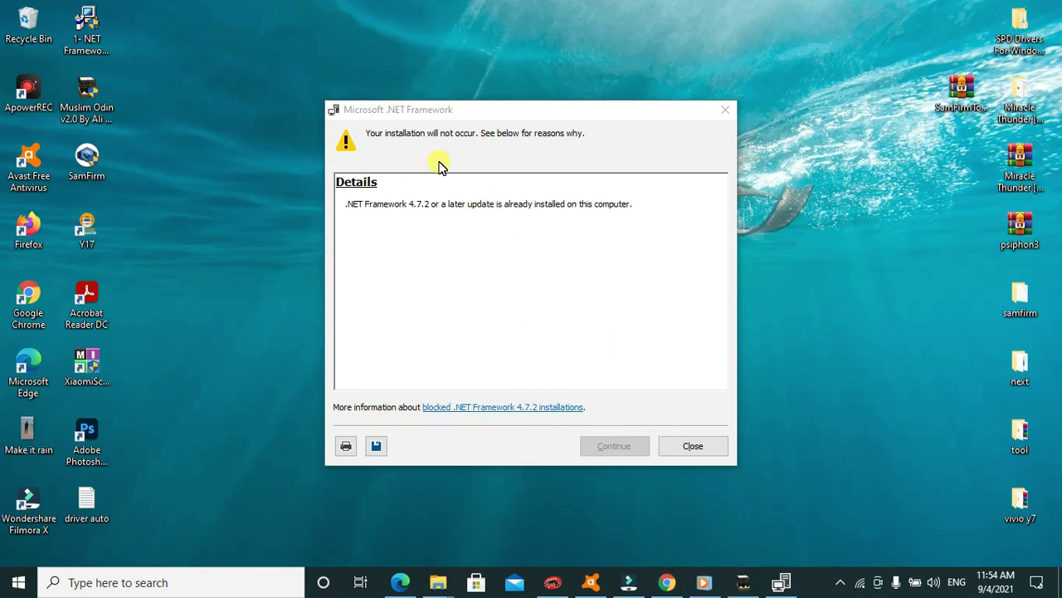
pyautogui.click(694, 443)
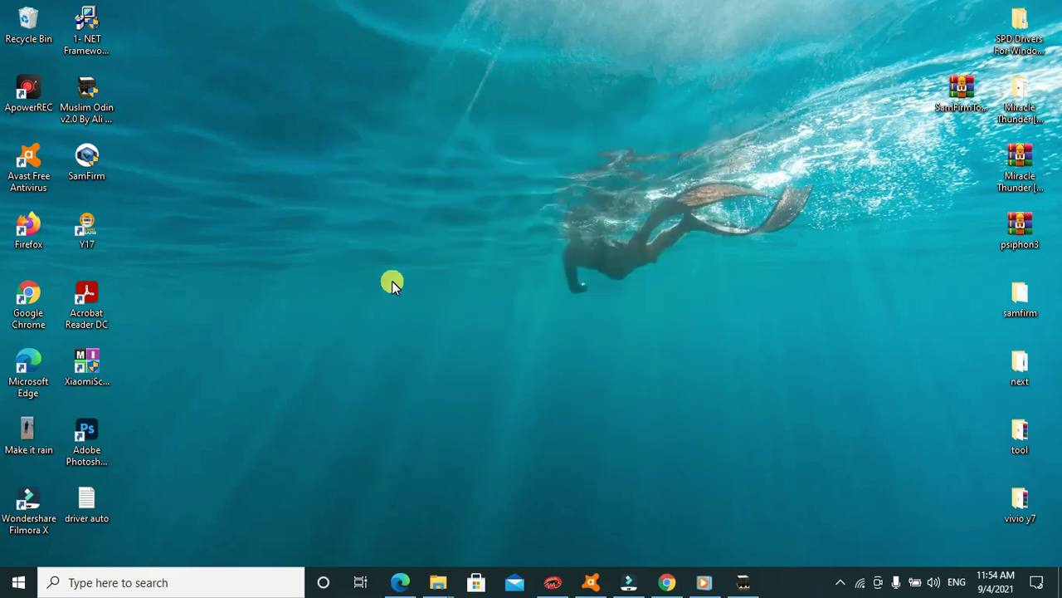
# Refresh the desktop and launch the extracted SamFirm installer.
pyautogui.rightClick(421, 219)
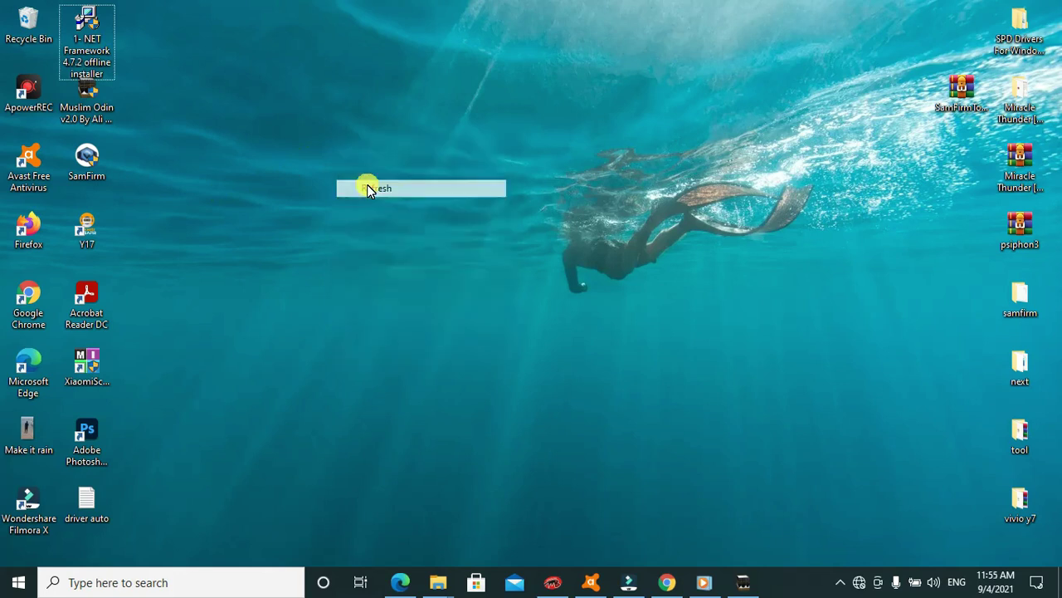
pyautogui.click(87, 172)
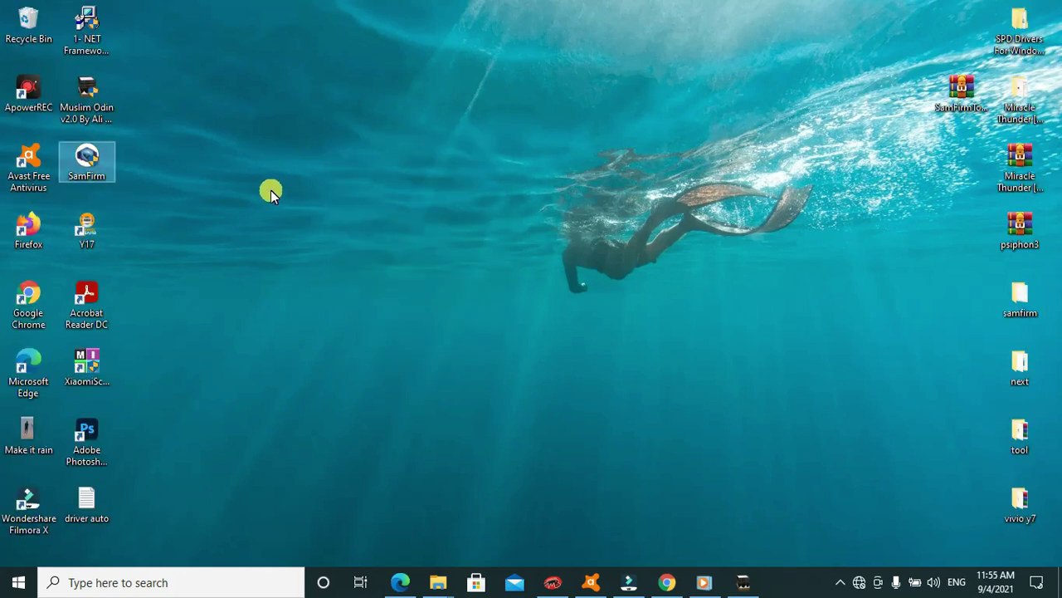
pyautogui.doubleClick(68, 178)
pyautogui.rightClick(557, 199)
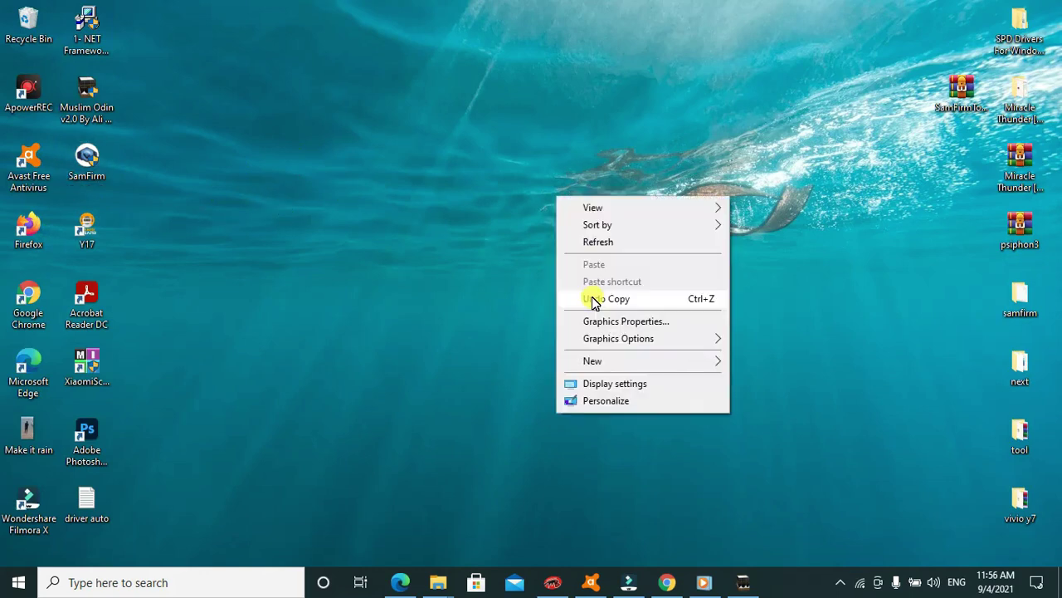
pyautogui.click(615, 243)
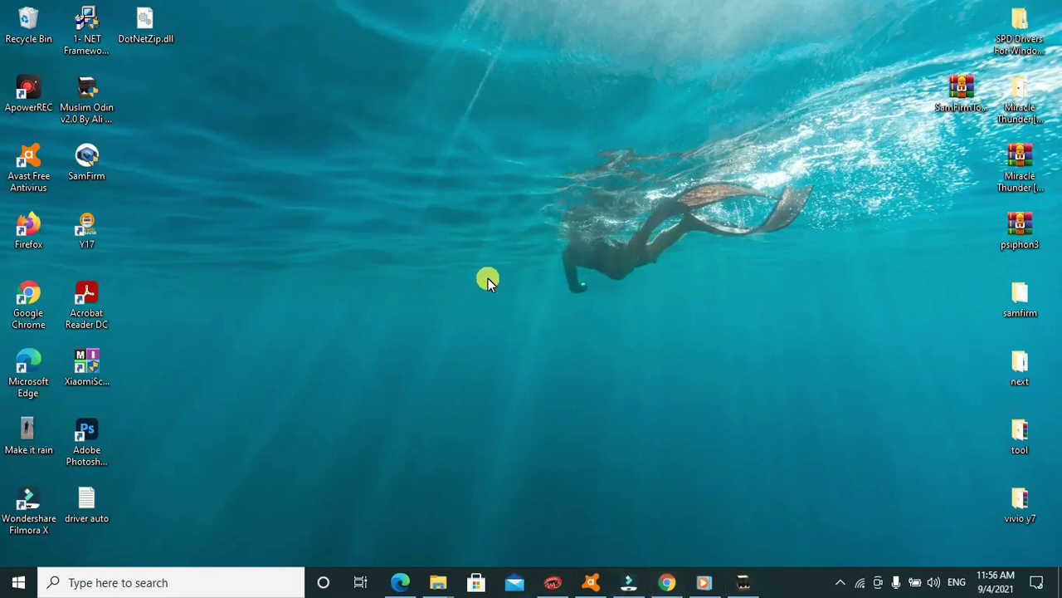
pyautogui.rightClick(595, 279)
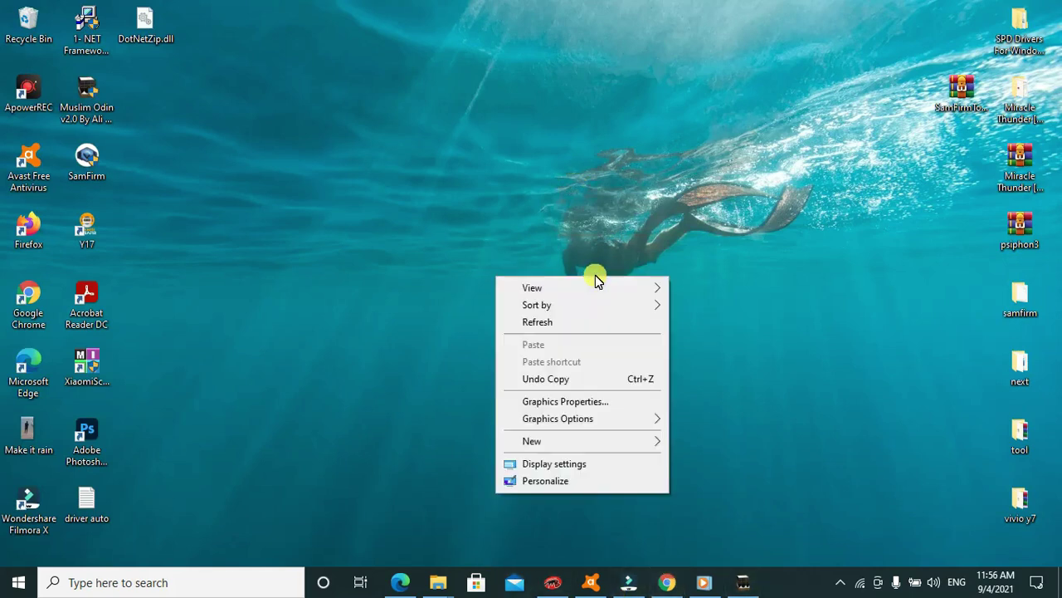
pyautogui.click(532, 323)
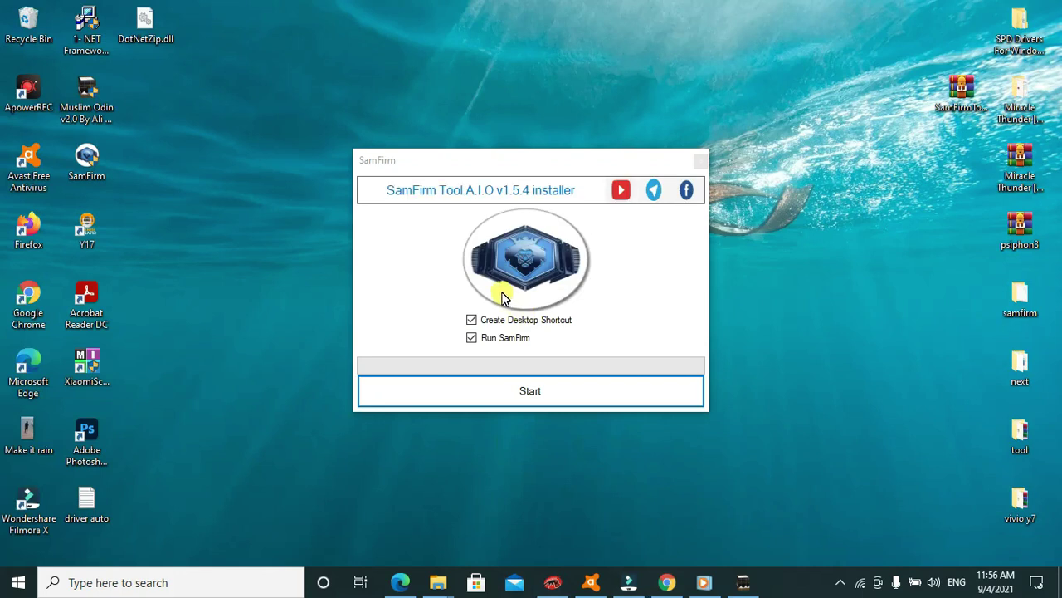
pyautogui.rightClick(579, 92)
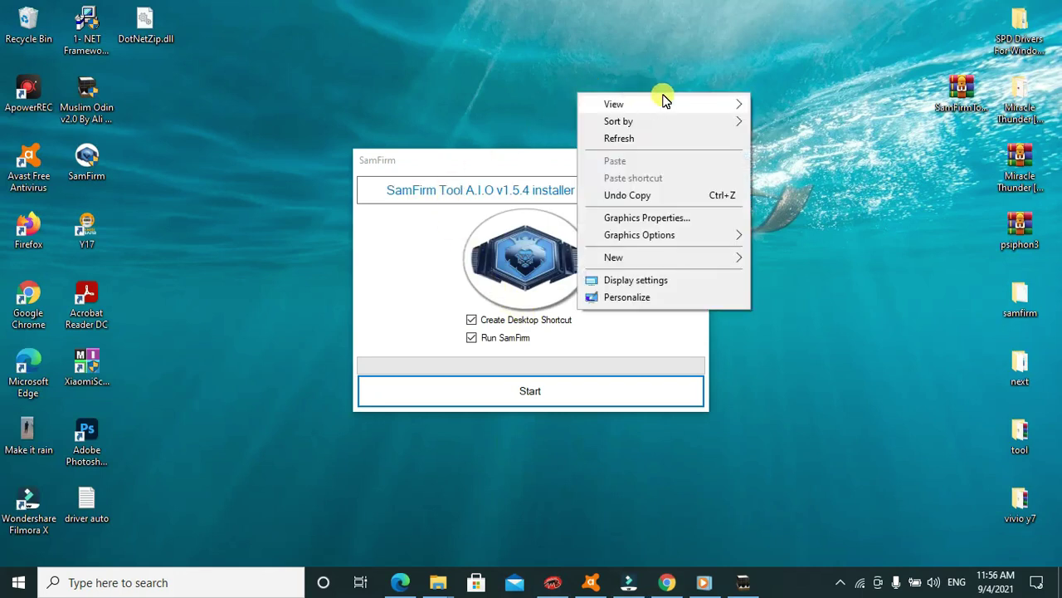
pyautogui.click(640, 141)
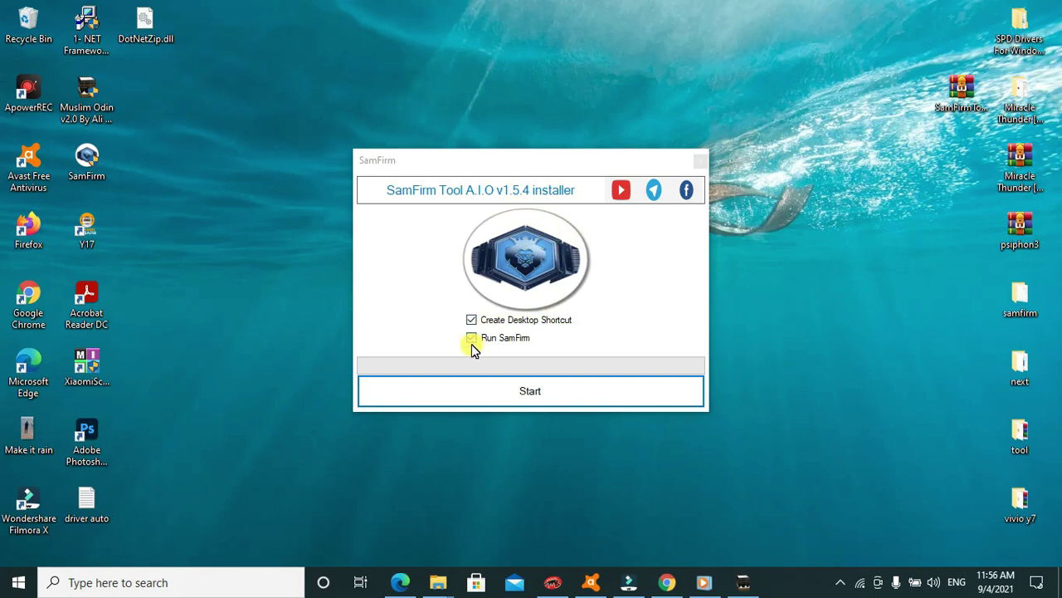
# Install SamFirm Tool A.I.O v1.5.4 with the desktop shortcut and Run SamFirm options enabled, and exit the installer.
pyautogui.click(517, 395)
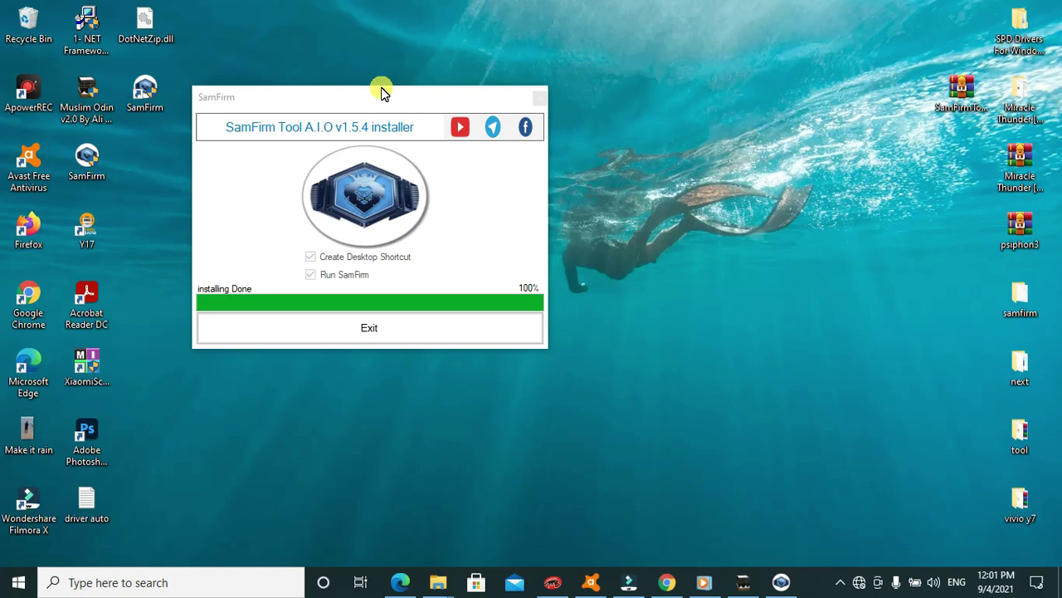
pyautogui.moveTo(382, 92); pyautogui.dragTo(545, 84)
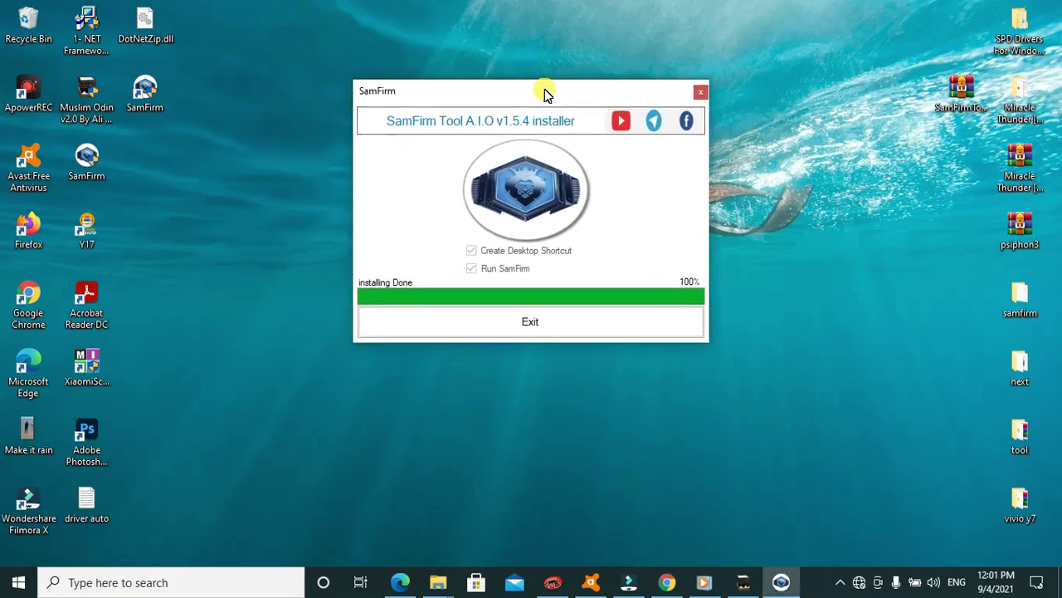
pyautogui.click(531, 324)
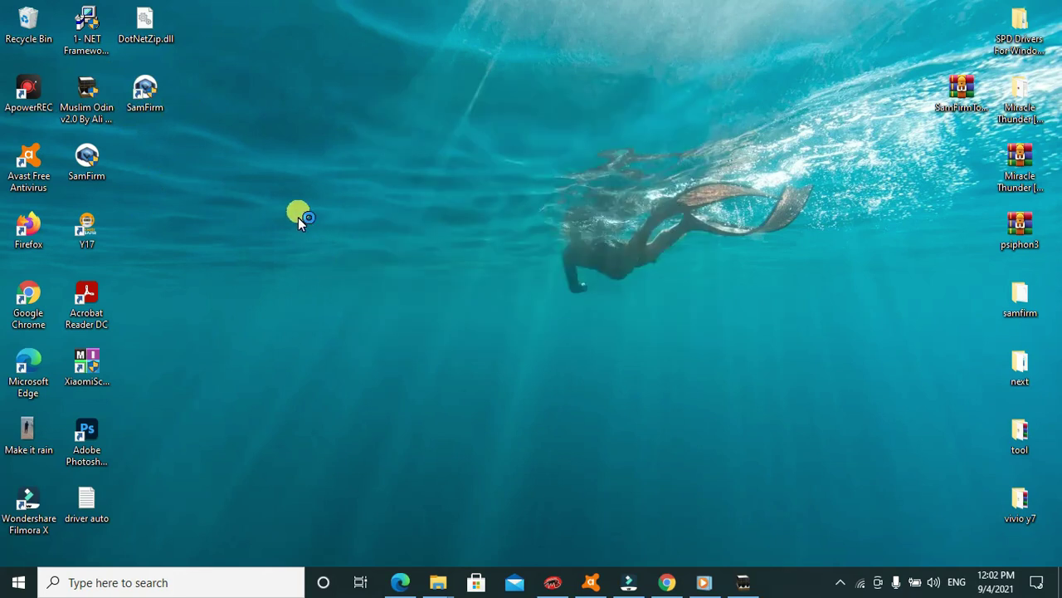
pyautogui.rightClick(298, 214)
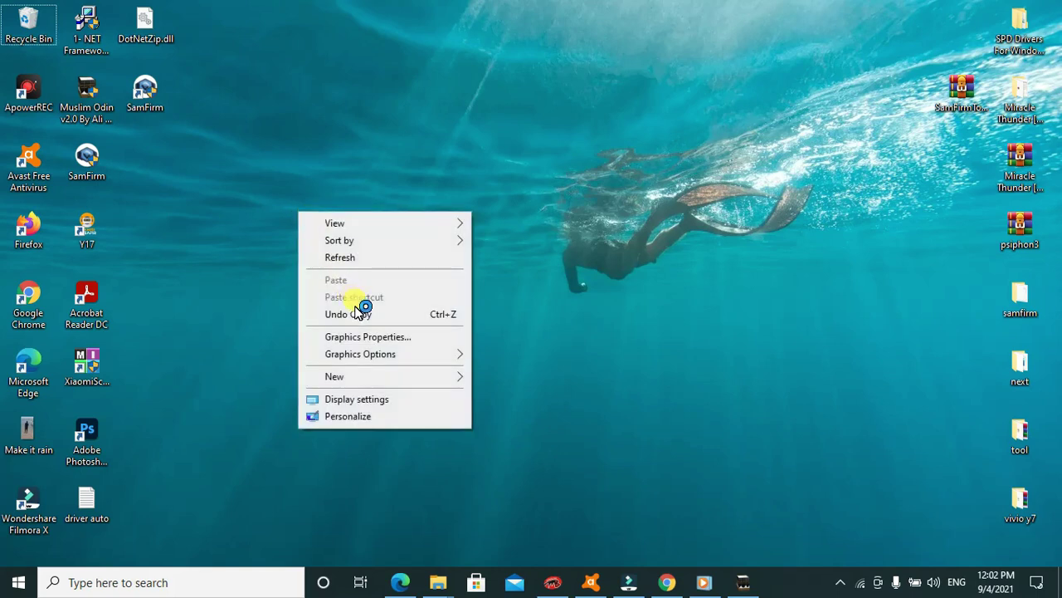
pyautogui.click(354, 259)
pyautogui.rightClick(354, 262)
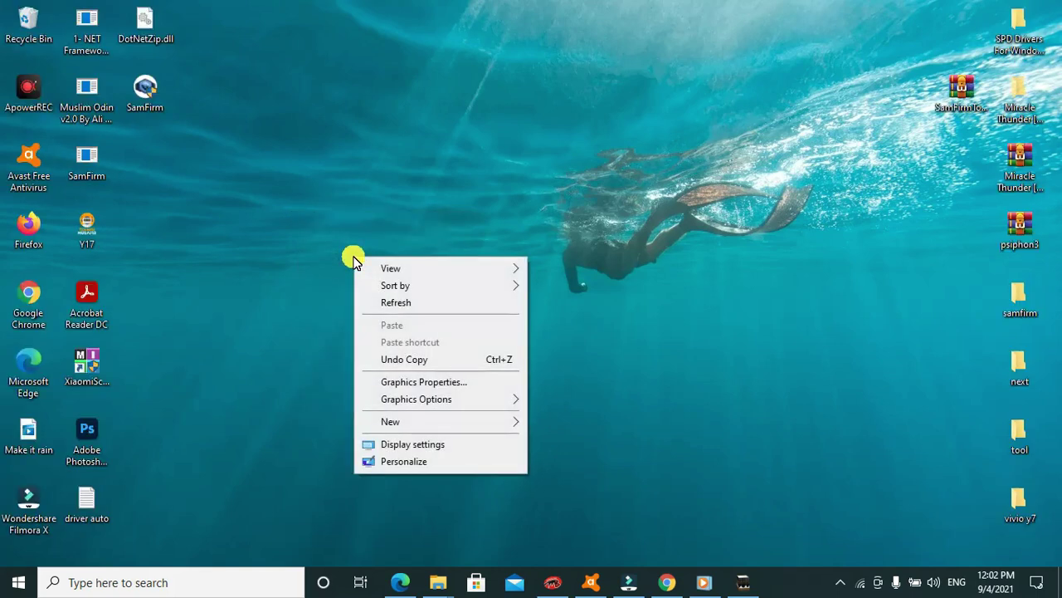
pyautogui.click(404, 307)
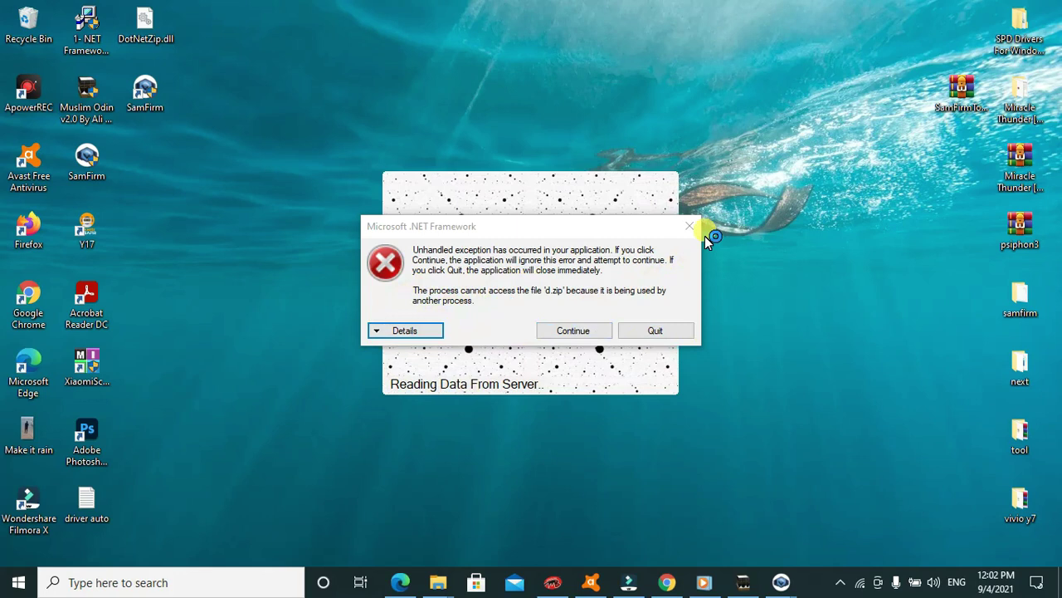
# Continue past the .NET Framework exception and set the Samsung firmware model to SM-T805C.
pyautogui.click(571, 333)
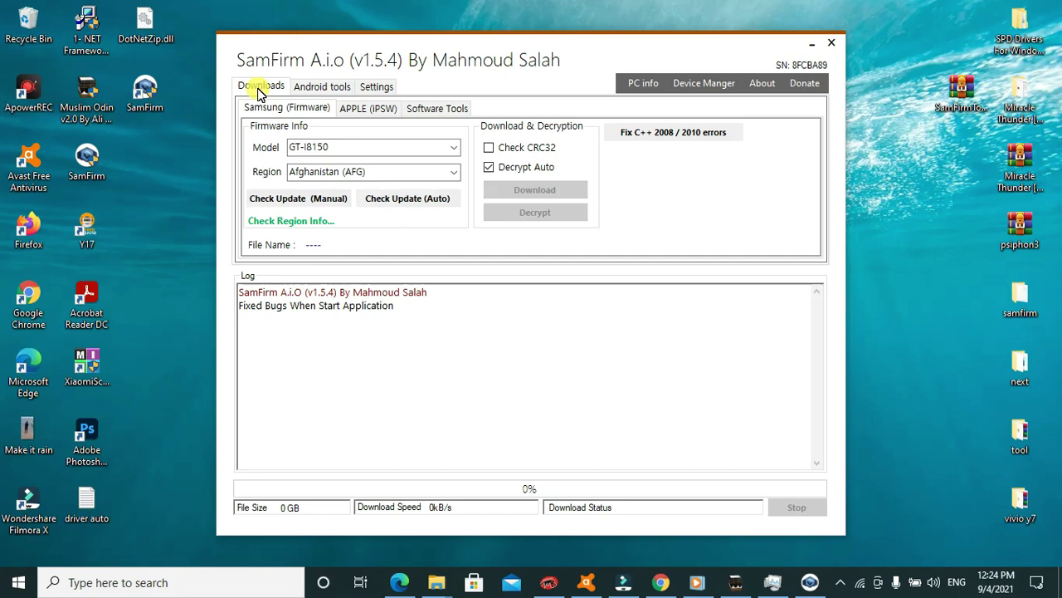
pyautogui.click(452, 148)
pyautogui.click(452, 148)
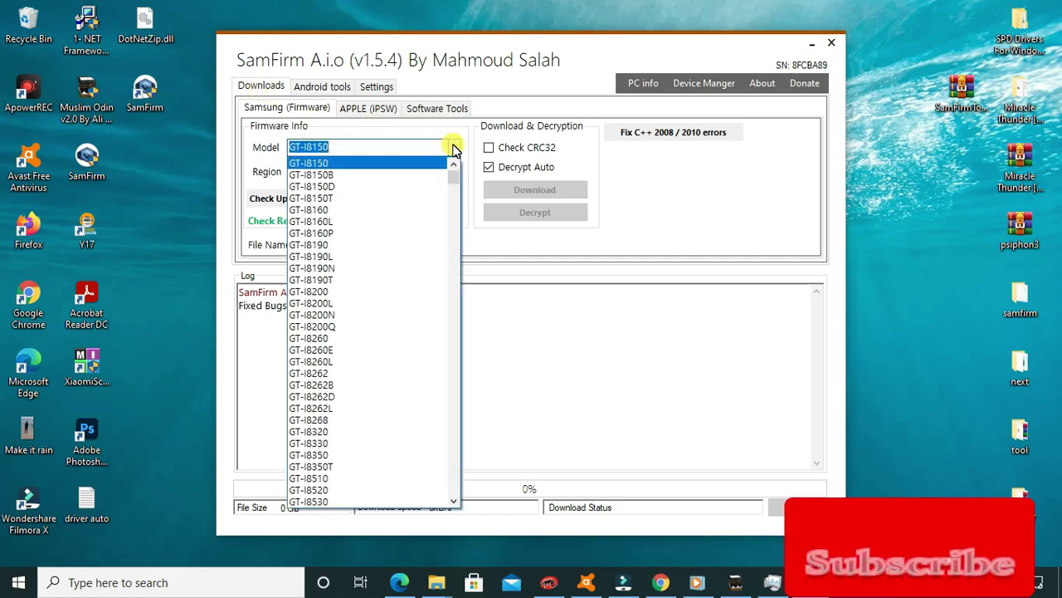
pyautogui.scroll(-10, 380, 268)
pyautogui.scroll(-15, 371, 297)
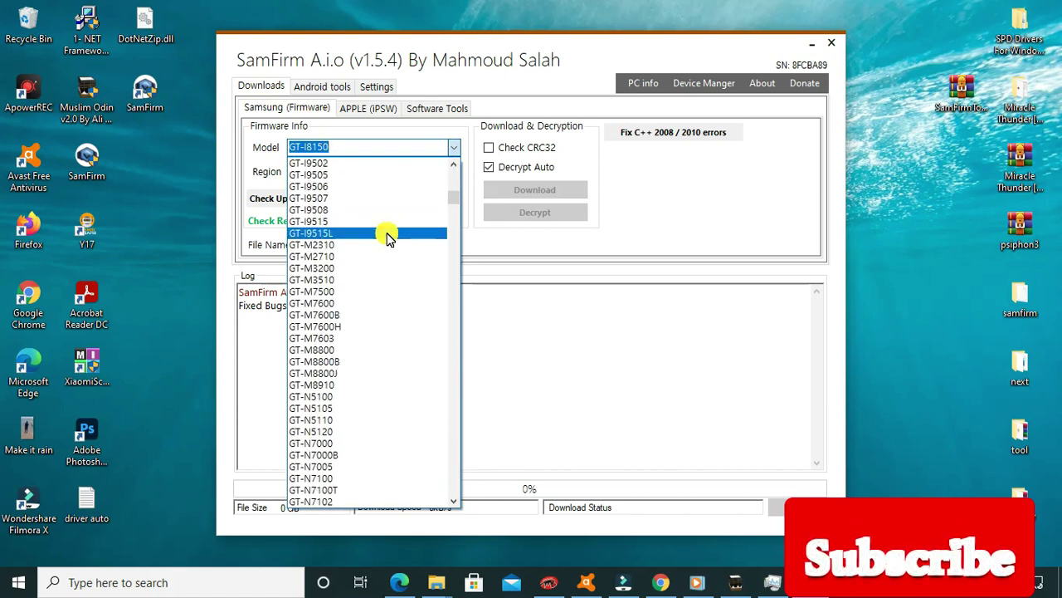
pyautogui.scroll(-9, 407, 270)
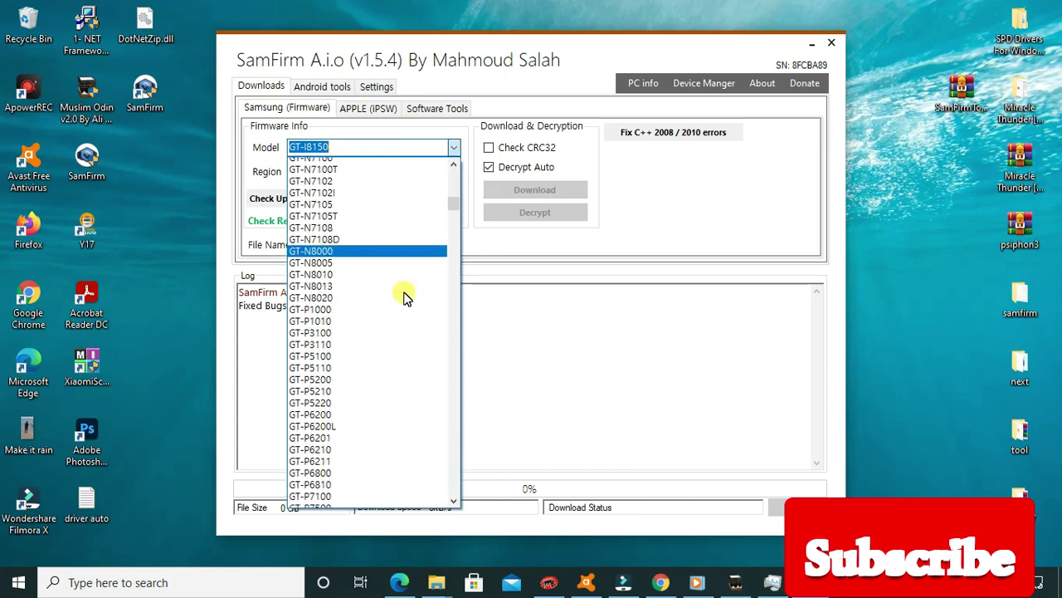
pyautogui.scroll(-20, 407, 297)
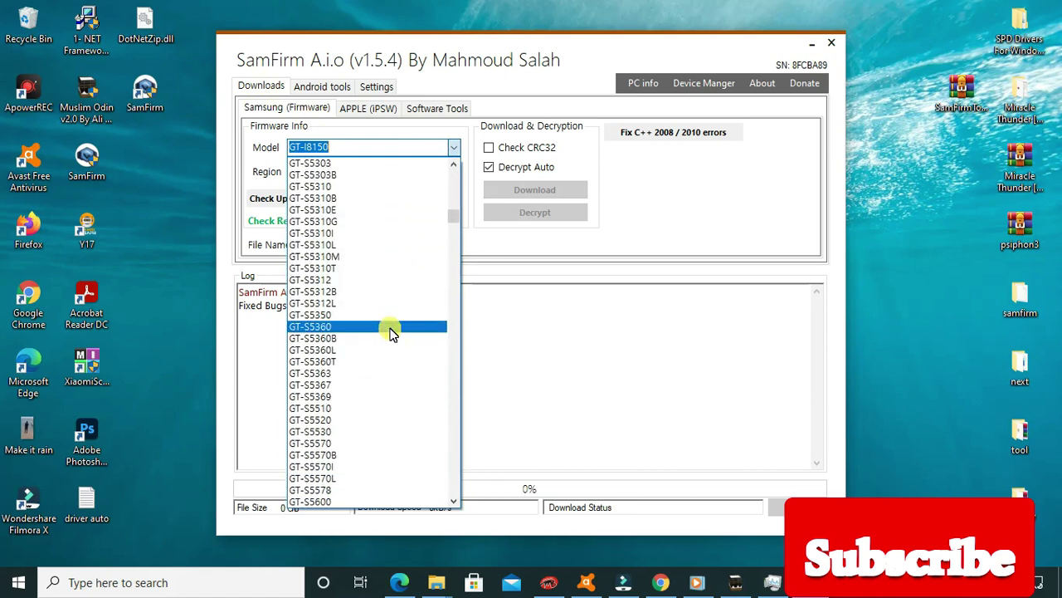
pyautogui.scroll(-15, 385, 331)
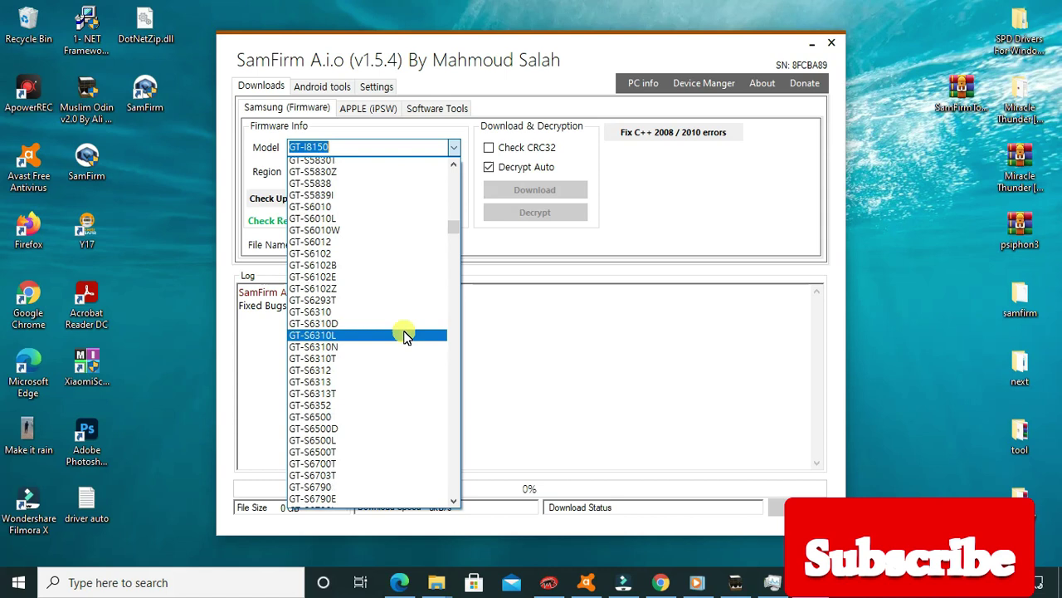
pyautogui.moveTo(453, 225); pyautogui.dragTo(440, 476)
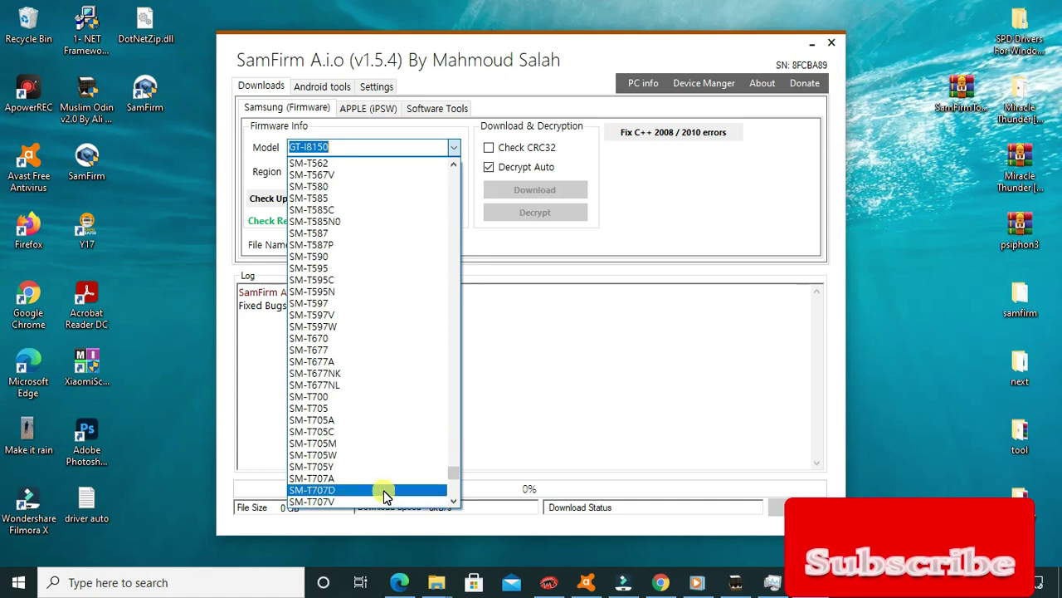
pyautogui.moveTo(454, 474); pyautogui.dragTo(450, 499)
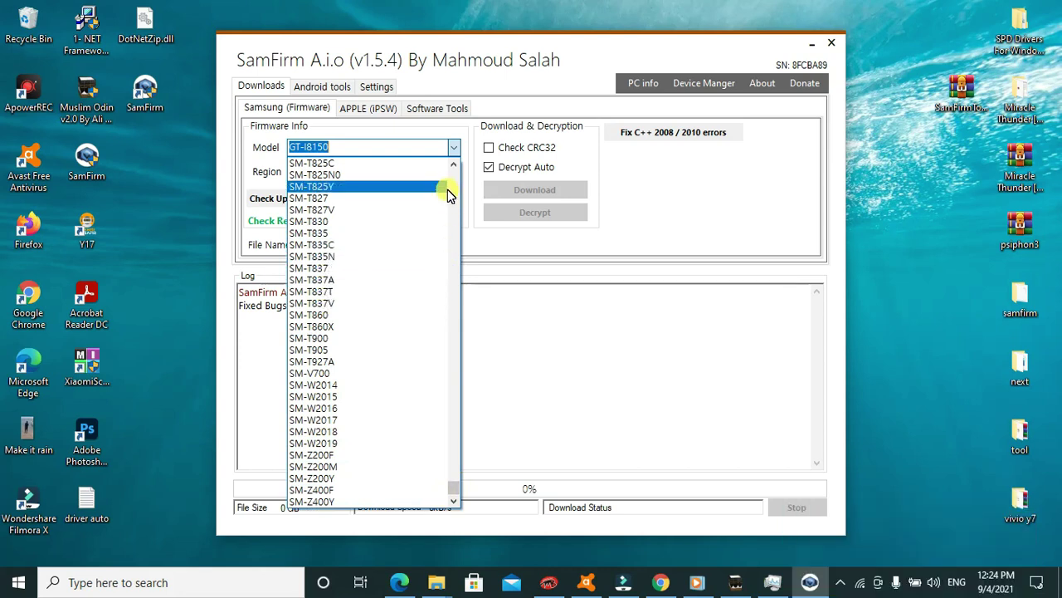
pyautogui.scroll(3, 453, 165)
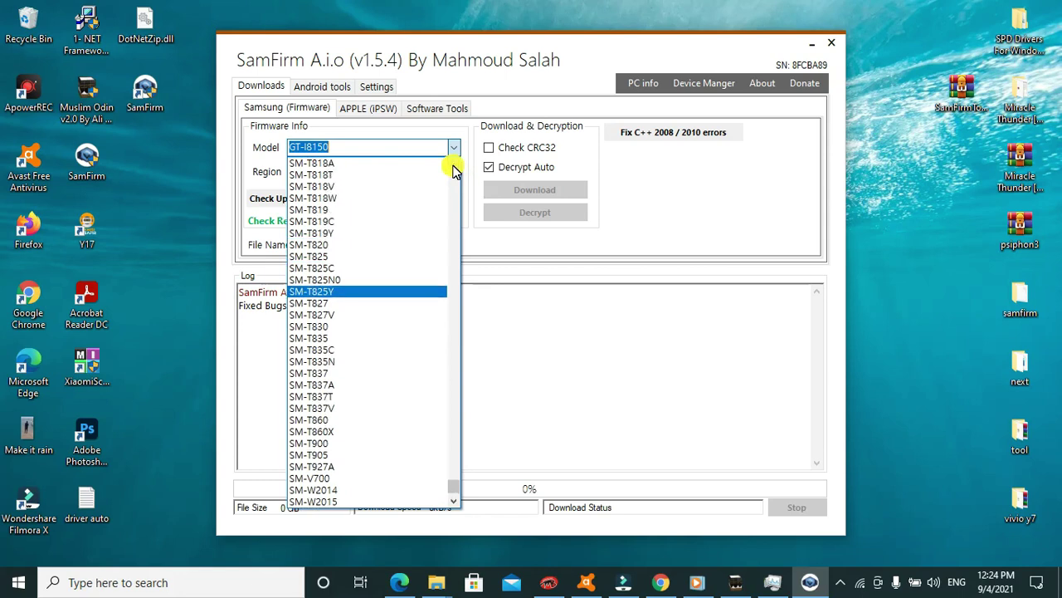
pyautogui.scroll(3, 453, 170)
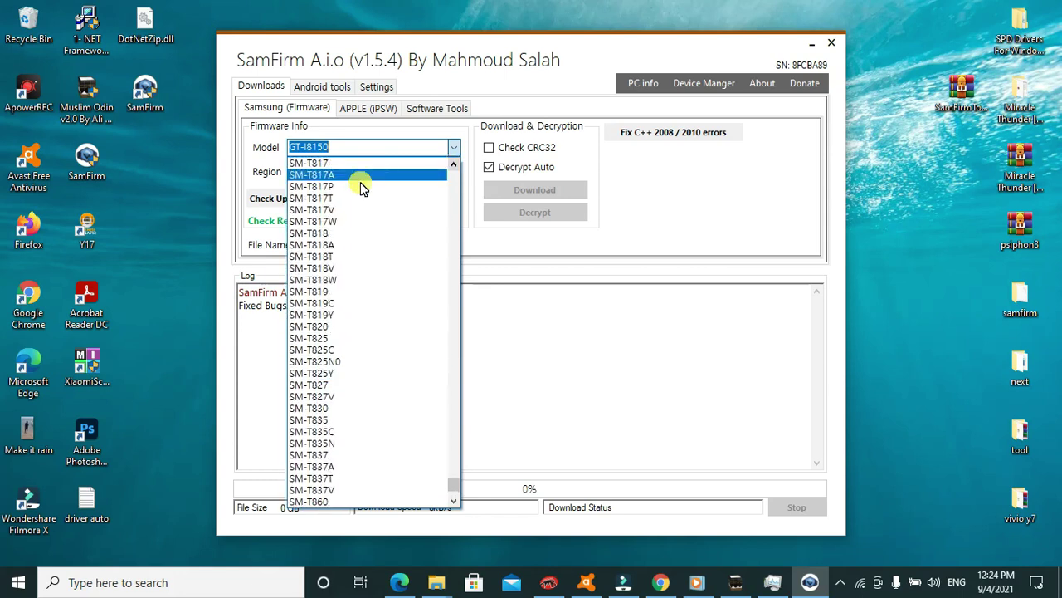
pyautogui.scroll(2, 450, 162)
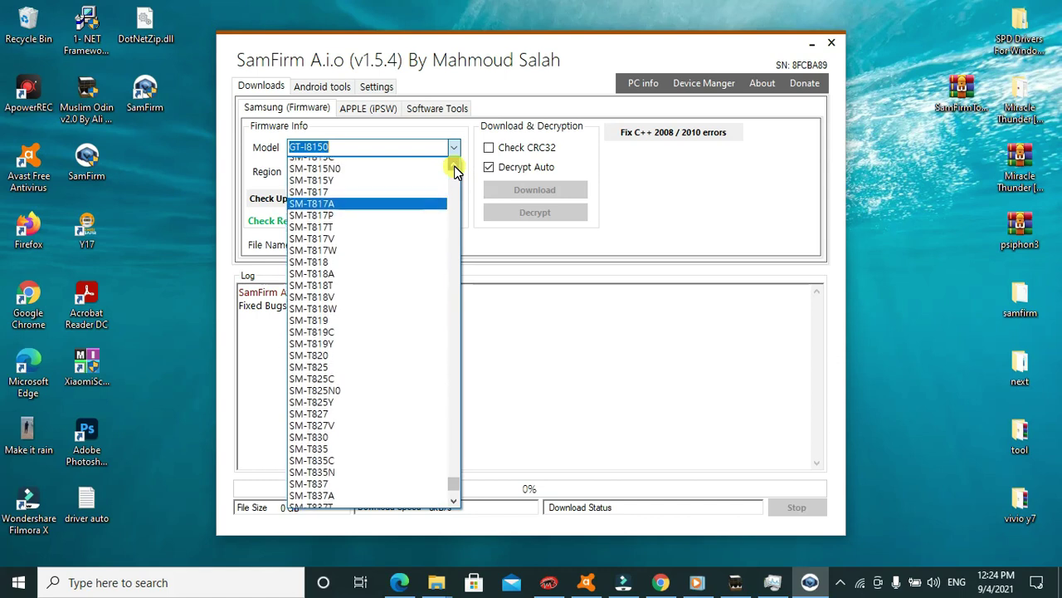
pyautogui.scroll(3, 453, 162)
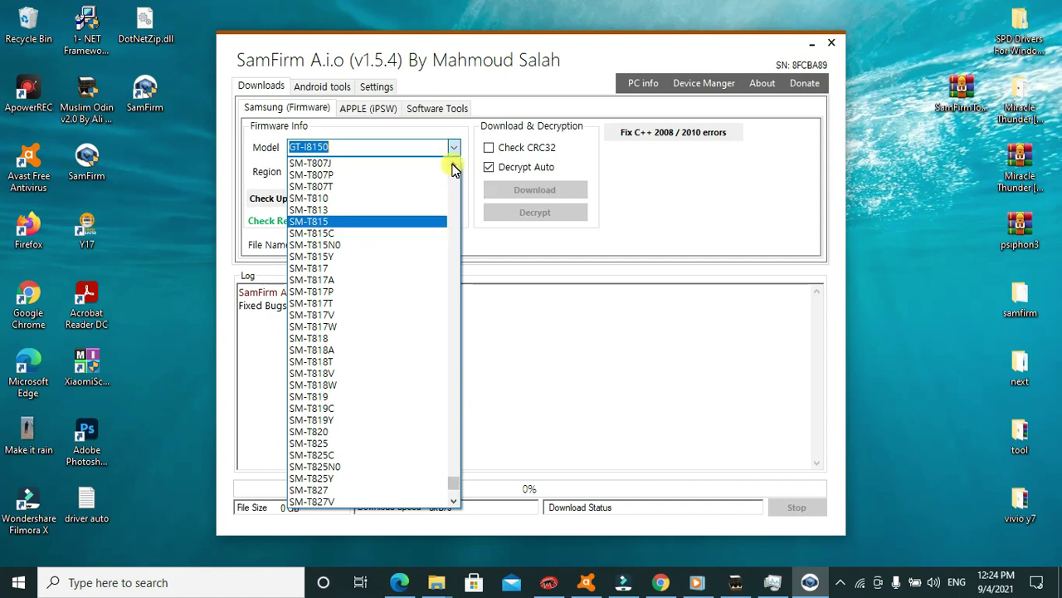
pyautogui.scroll(5, 452, 168)
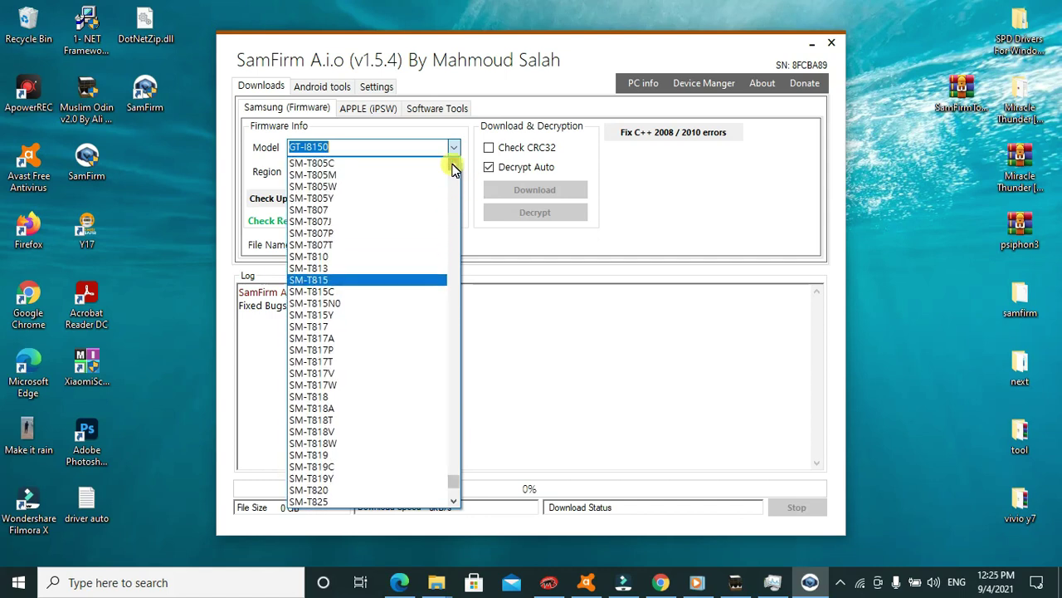
pyautogui.scroll(3, 452, 166)
pyautogui.click(336, 186)
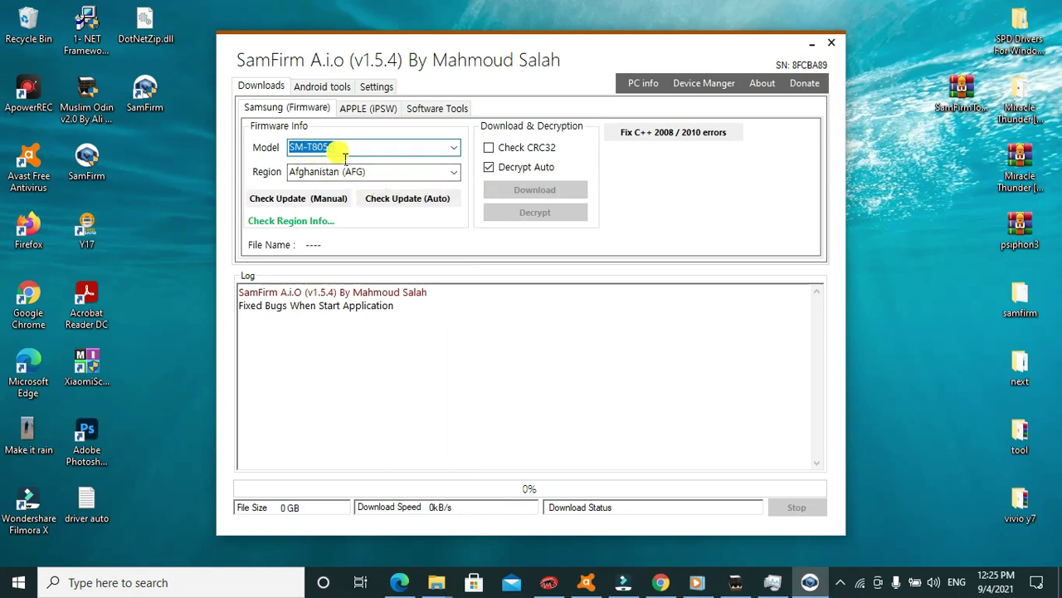
# Set the firmware region to Hong Kong (TGY).
pyautogui.click(451, 176)
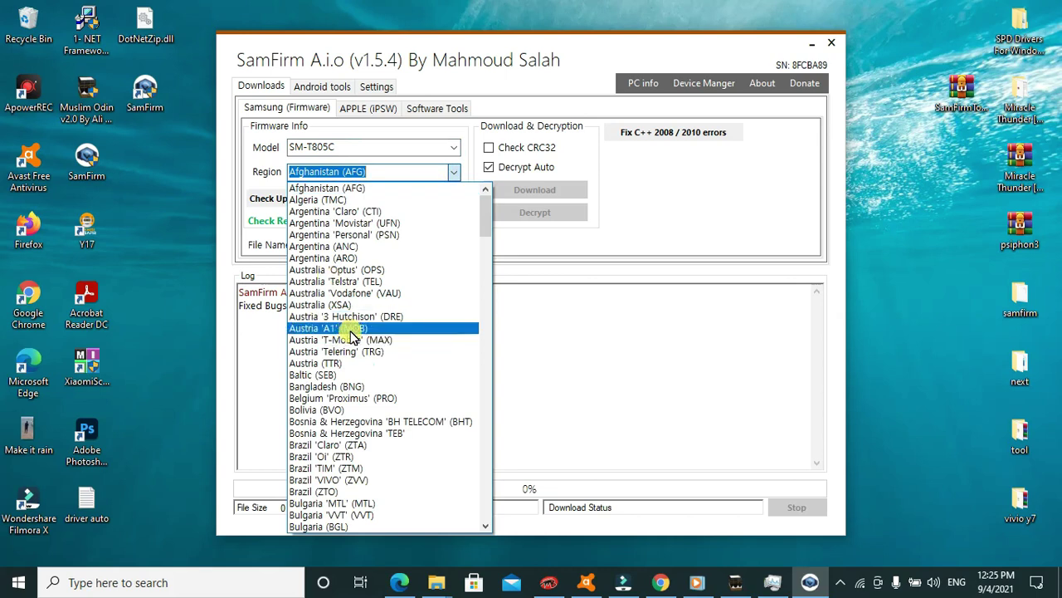
pyautogui.scroll(-14, 353, 336)
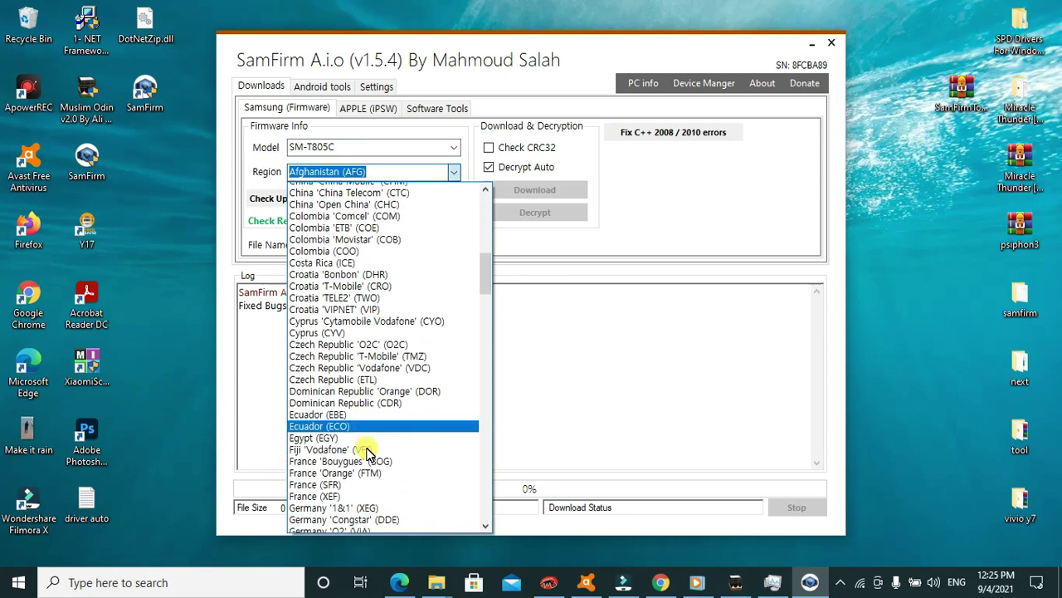
pyautogui.scroll(-7, 368, 448)
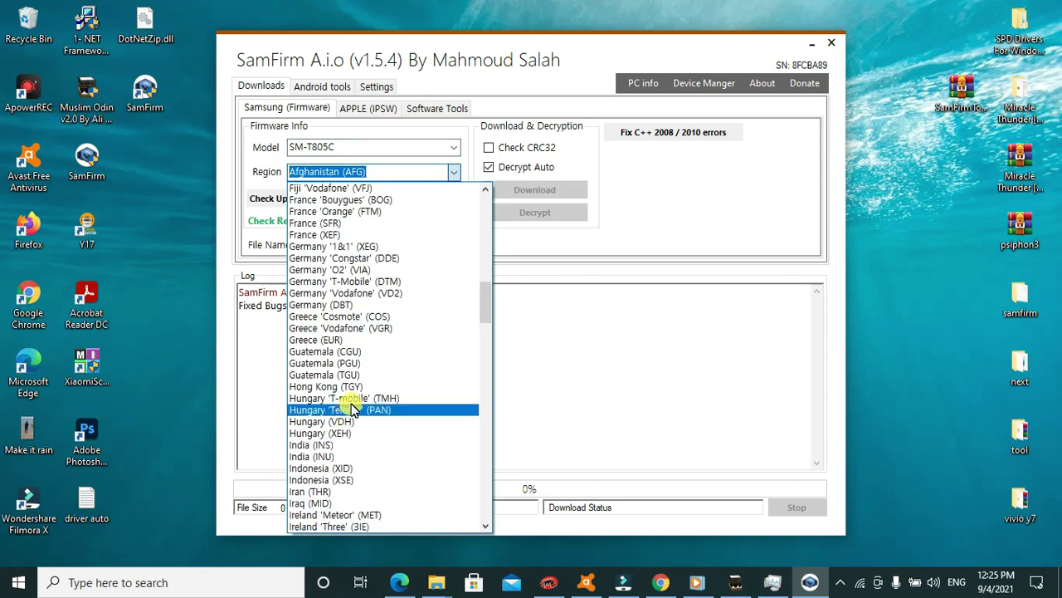
pyautogui.click(349, 387)
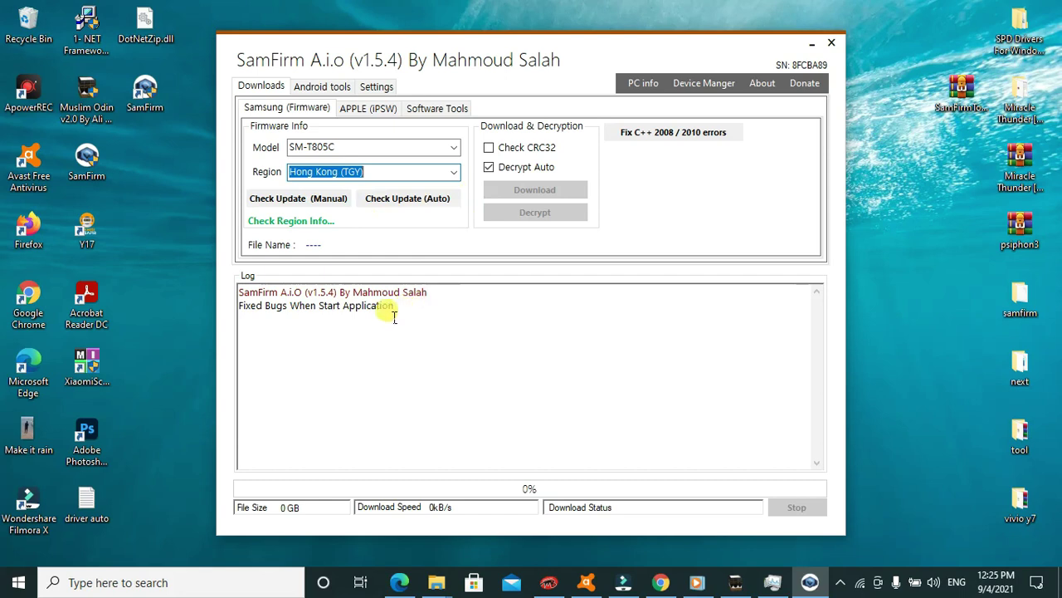
# Highlight the startup text in the log and display the Android tools services.
pyautogui.moveTo(415, 319); pyautogui.dragTo(239, 291)
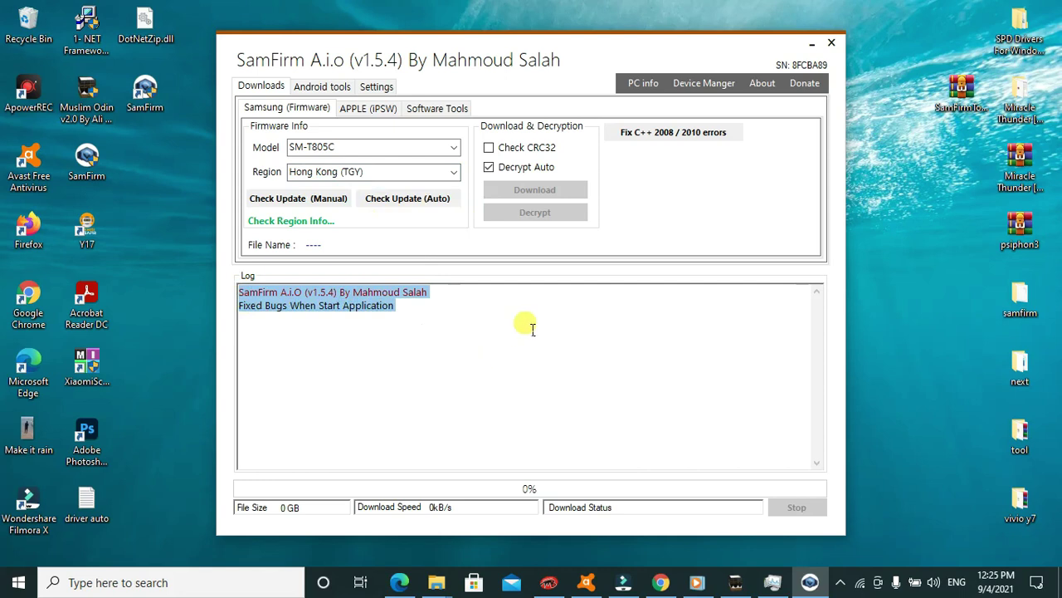
pyautogui.click(274, 88)
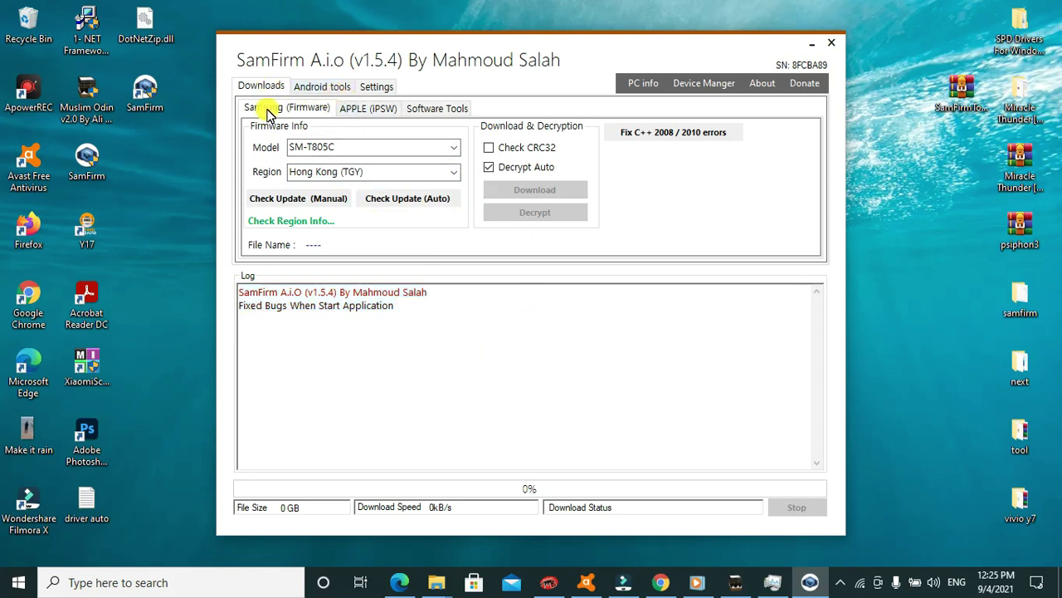
pyautogui.click(318, 87)
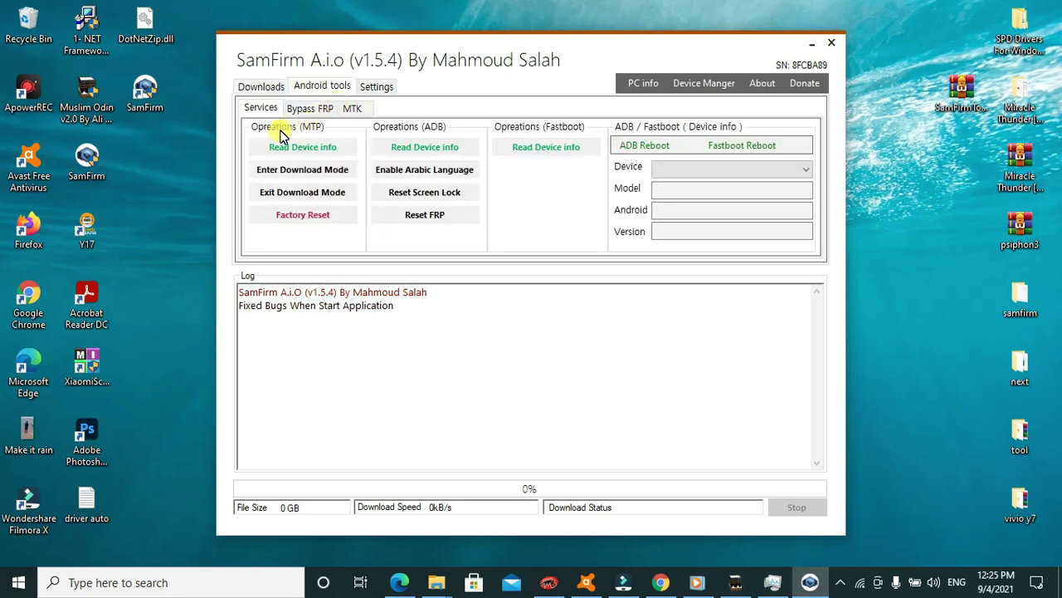